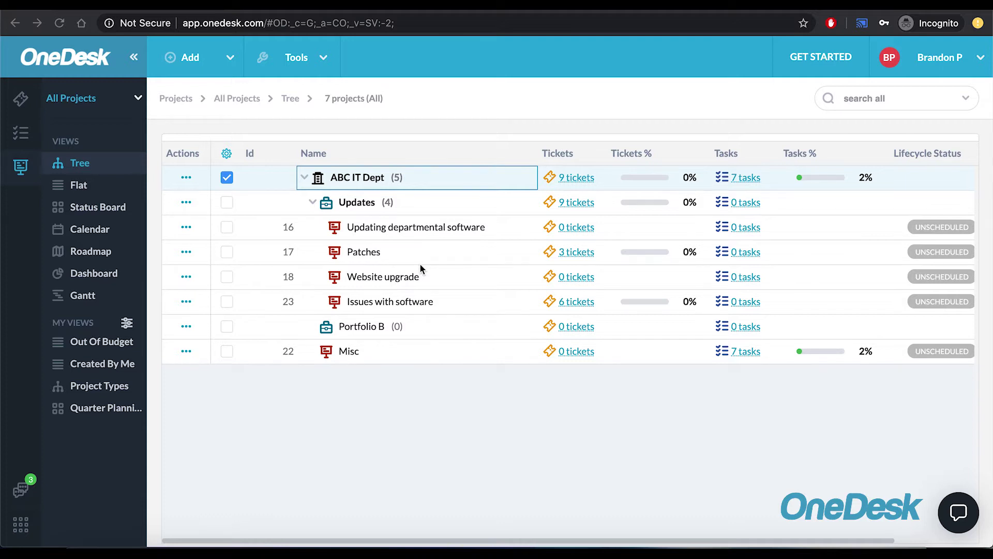
# Open the ticket administration settings and select the creation email of the ticket type
pyautogui.click(356, 202)
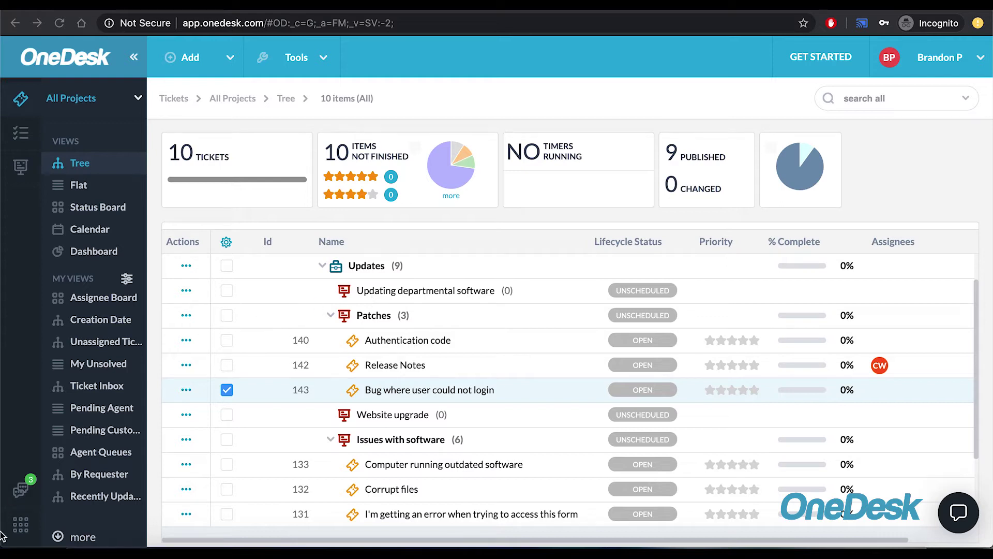
pyautogui.moveTo(23, 524)
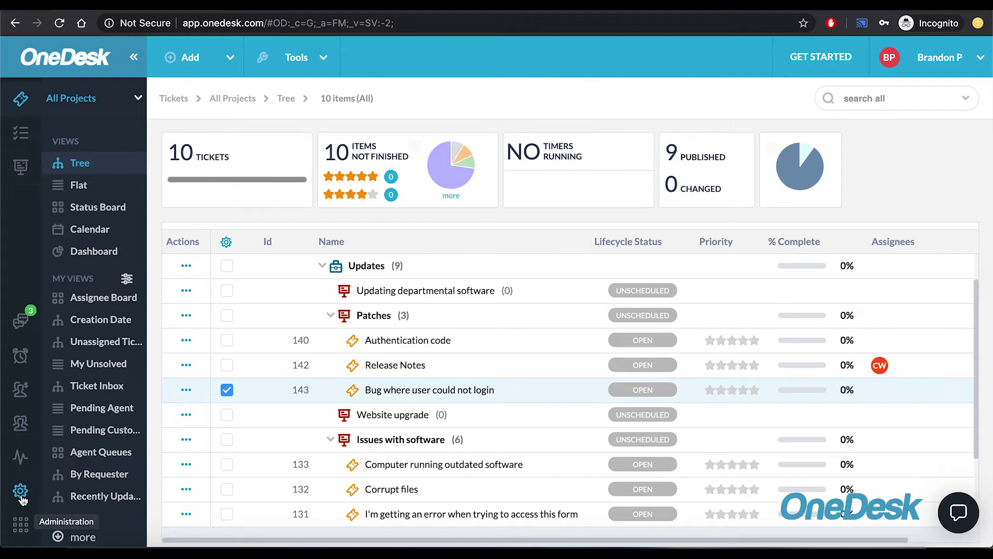
pyautogui.click(20, 494)
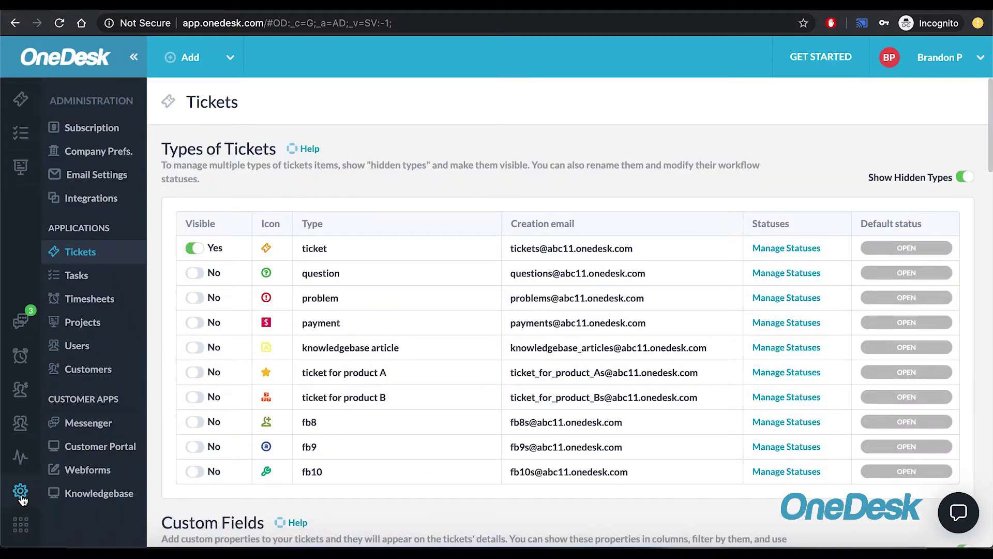
pyautogui.tripleClick(533, 250)
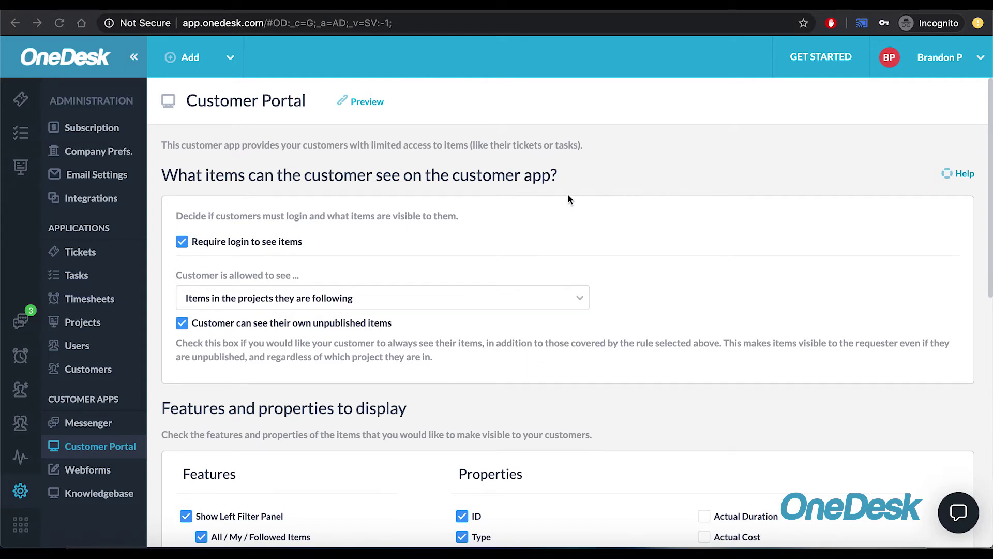
# Review the customer portal's item visibility, feature and property settings, and open the portal preview
pyautogui.scroll(-3, 575, 230)
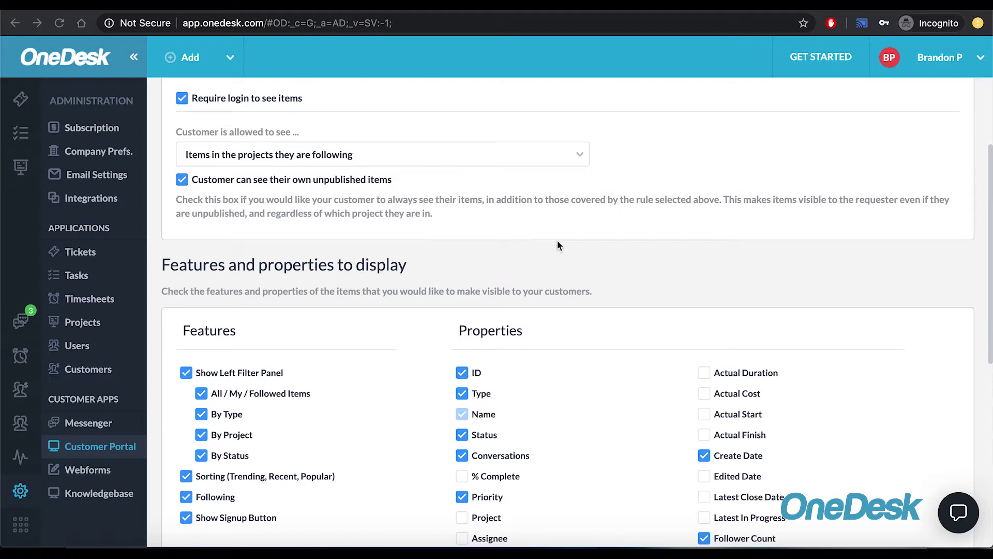
pyautogui.scroll(-4, 568, 261)
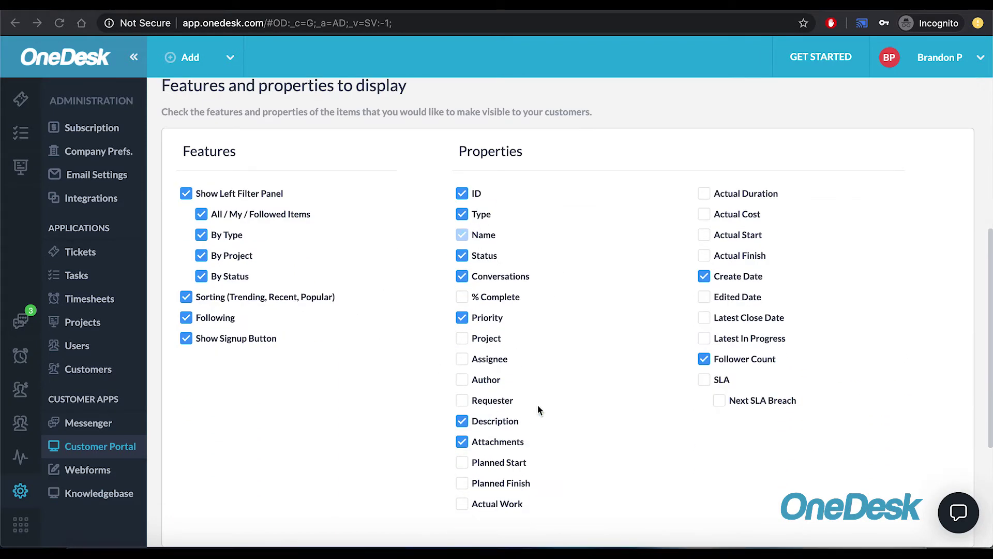
pyautogui.scroll(7, 563, 362)
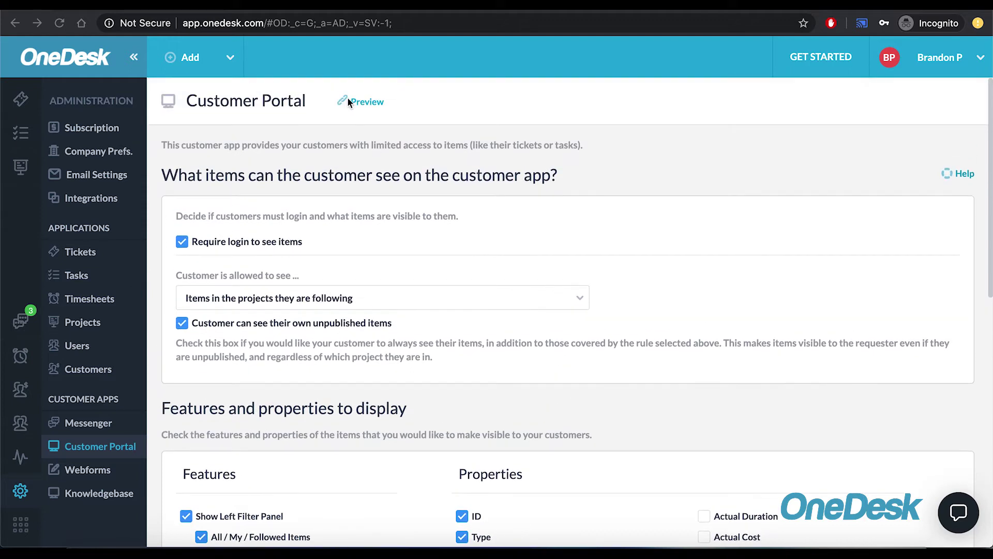
pyautogui.click(349, 102)
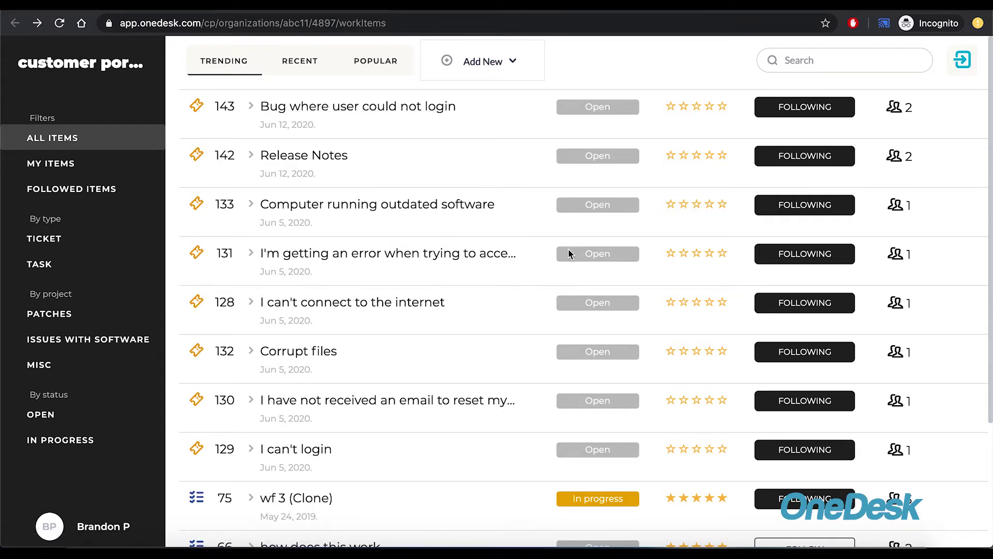
# Open the form for adding a new ticket in the customer portal and look over its fields
pyautogui.click(505, 61)
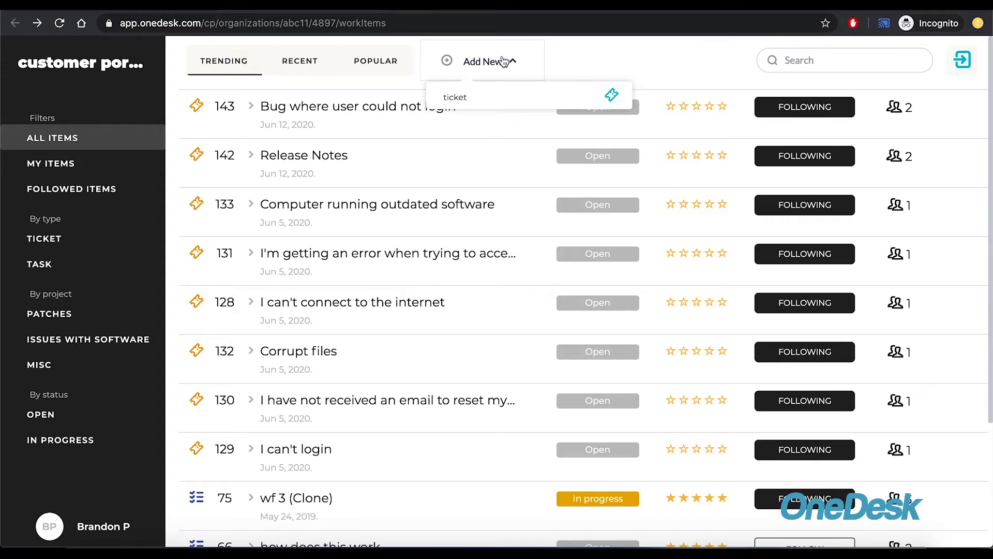
pyautogui.click(458, 97)
pyautogui.scroll(-1, 330, 237)
pyautogui.scroll(1, 330, 237)
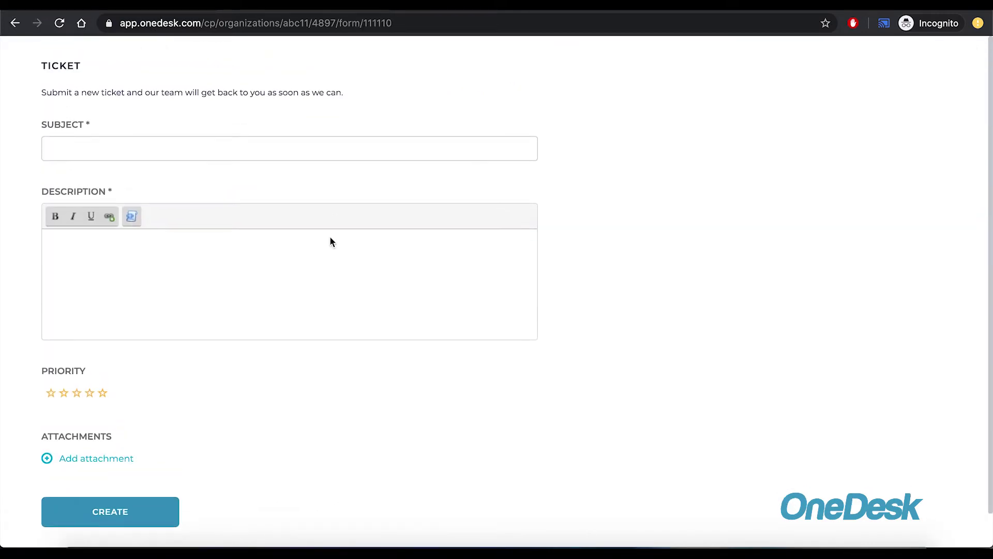
# Switch back to OneDesk administration and set the ticket webform's title to Bug
pyautogui.click(117, 8)
pyautogui.scroll(-1, 269, 326)
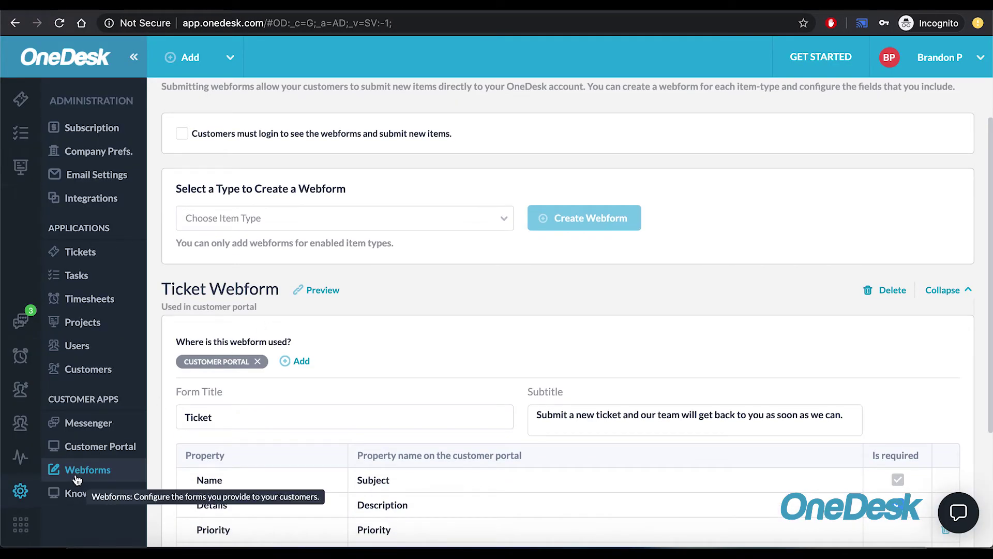
pyautogui.scroll(-1, 279, 465)
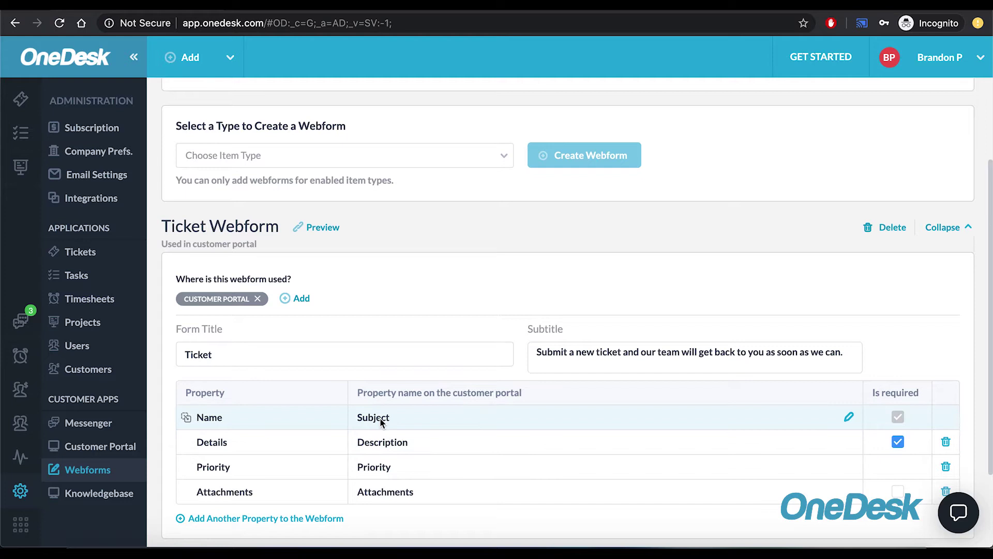
pyautogui.doubleClick(318, 350)
pyautogui.write('Bug')
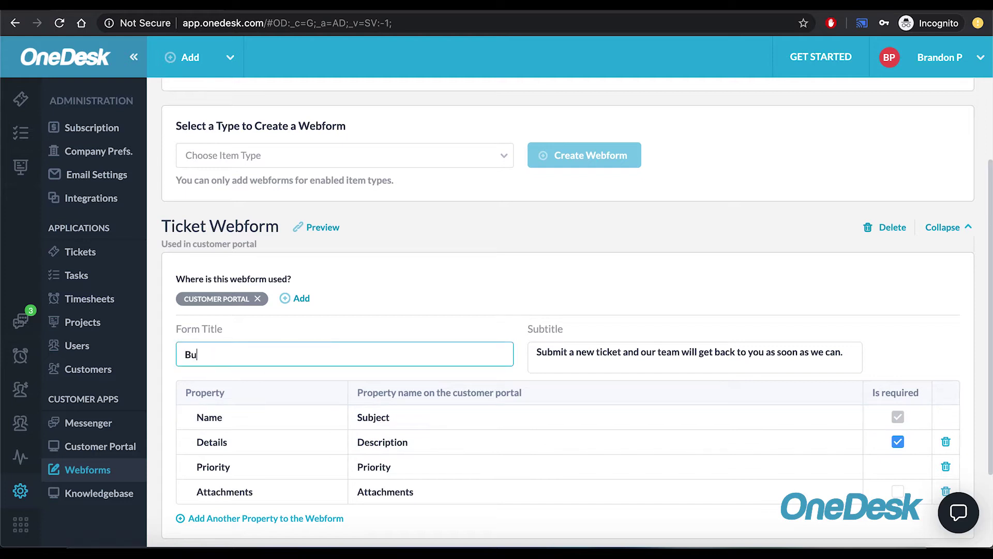
# Add the operating system property to the ticket webform and make it required
pyautogui.scroll(-1, 471, 300)
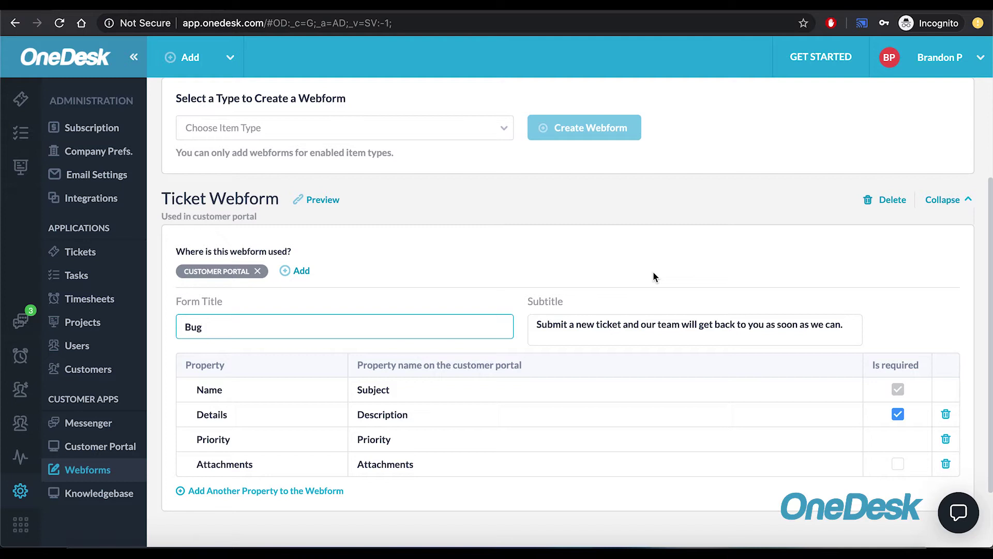
pyautogui.scroll(-1, 654, 276)
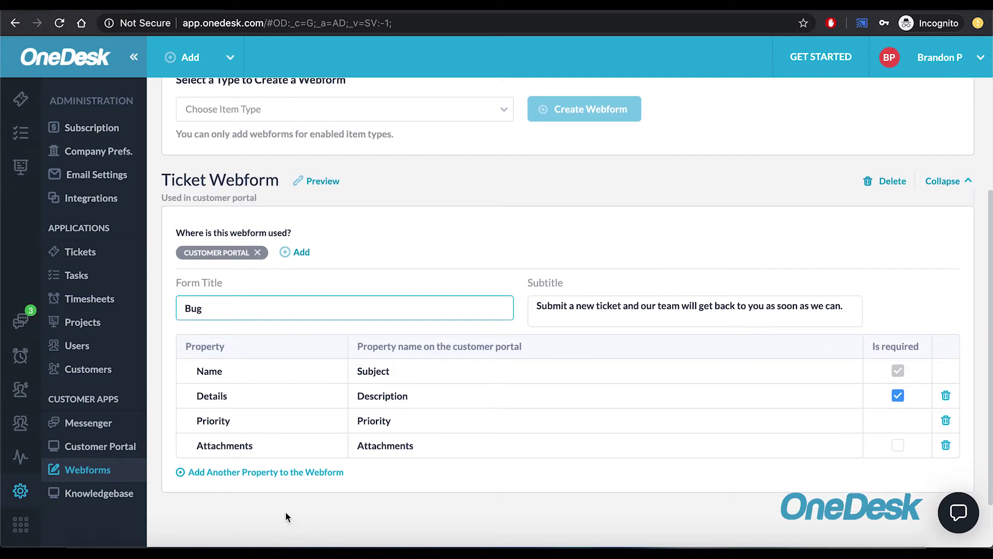
pyautogui.click(301, 477)
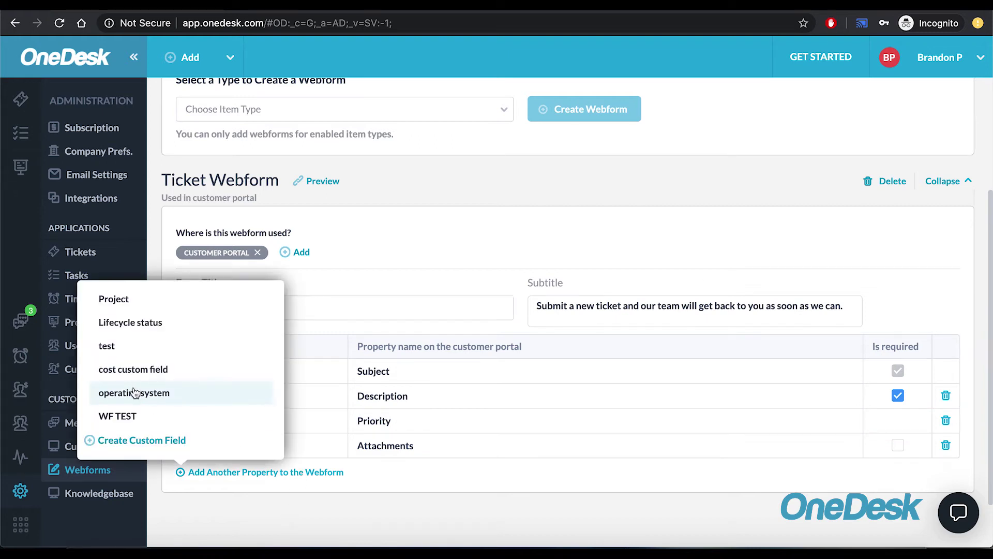
pyautogui.click(133, 392)
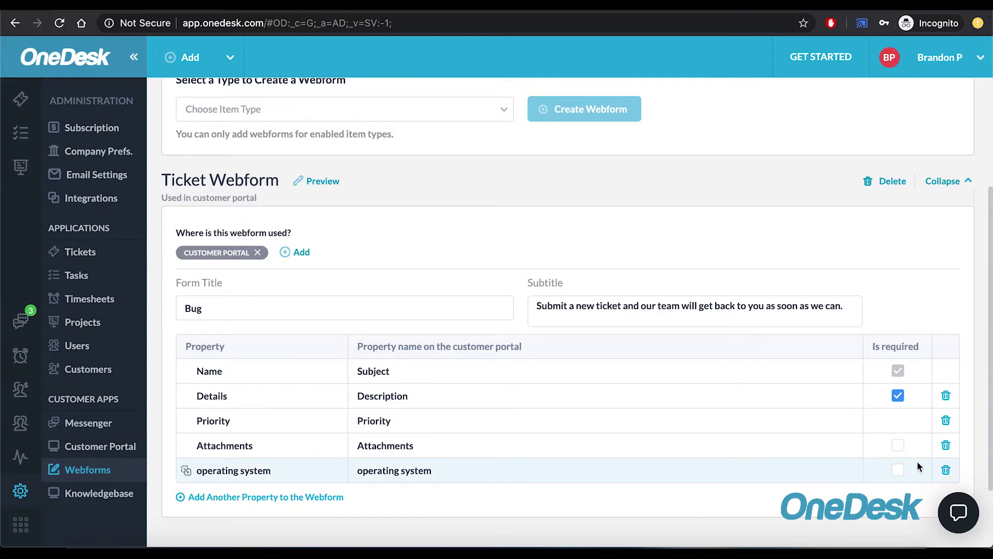
pyautogui.click(898, 469)
# Reload the customer portal's ticket form to check the webform changes, and return to OneDesk administration
pyautogui.click(336, 8)
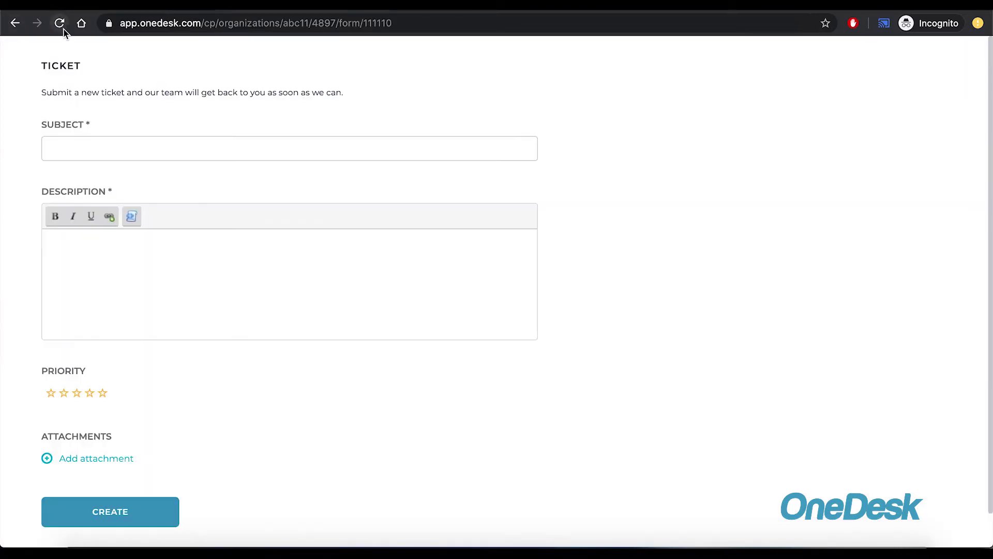
pyautogui.click(60, 25)
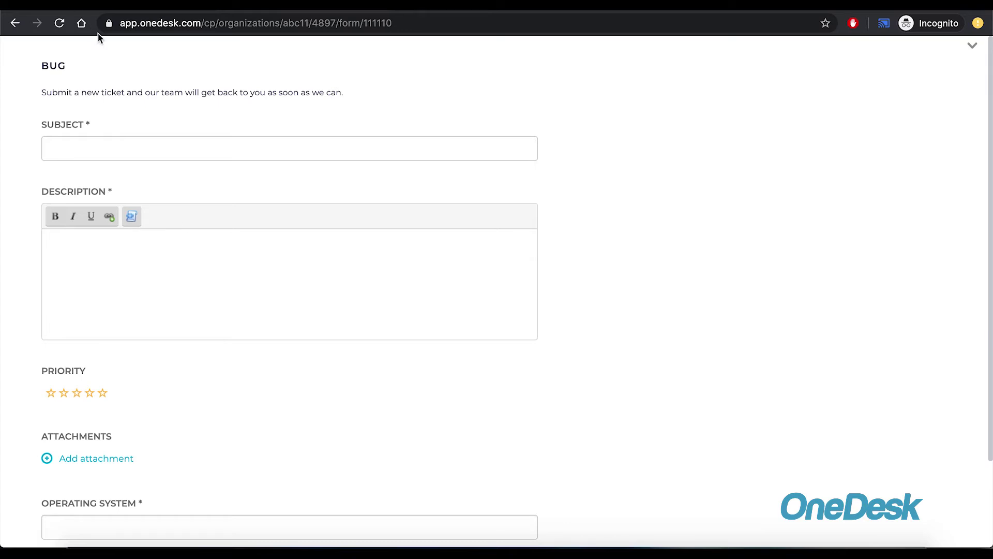
pyautogui.click(89, 6)
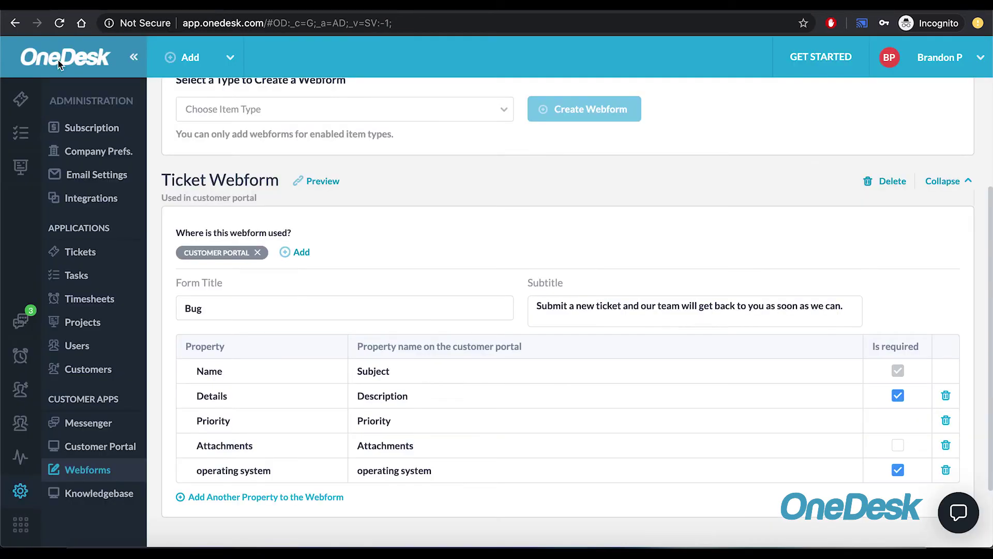
# Open ticket 143, "Bug where user could not login", and examine its details and operating system custom field
pyautogui.click(32, 109)
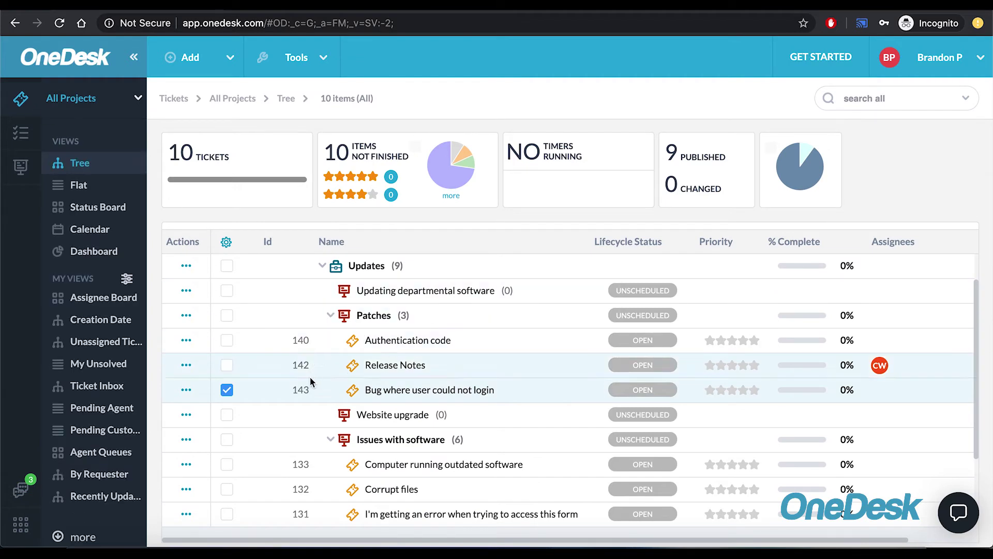
pyautogui.click(305, 392)
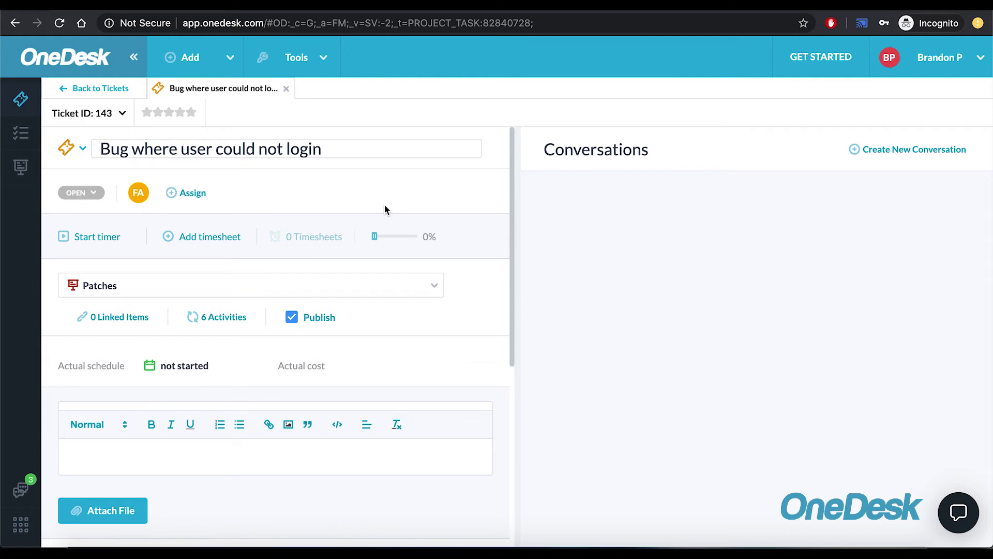
pyautogui.scroll(-2, 383, 209)
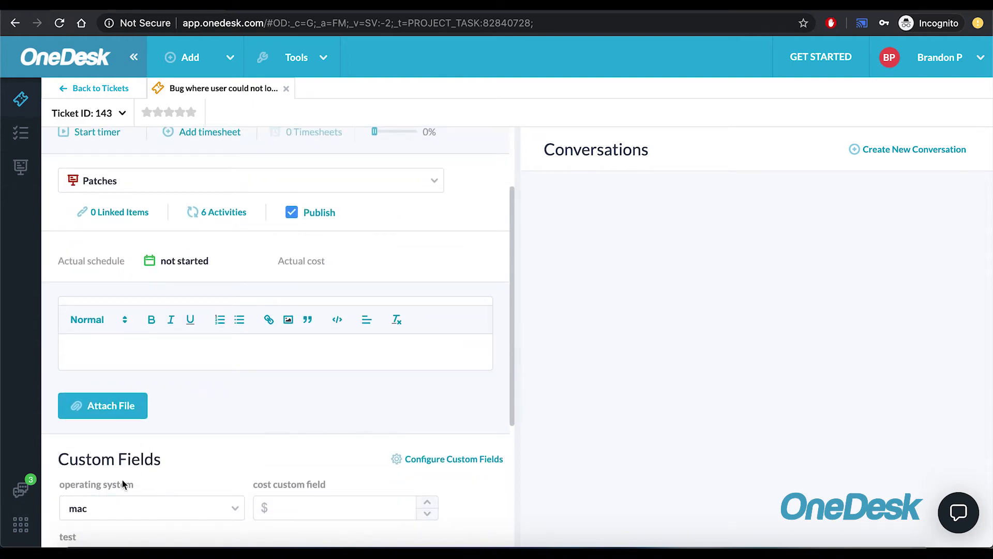
pyautogui.scroll(2, 125, 489)
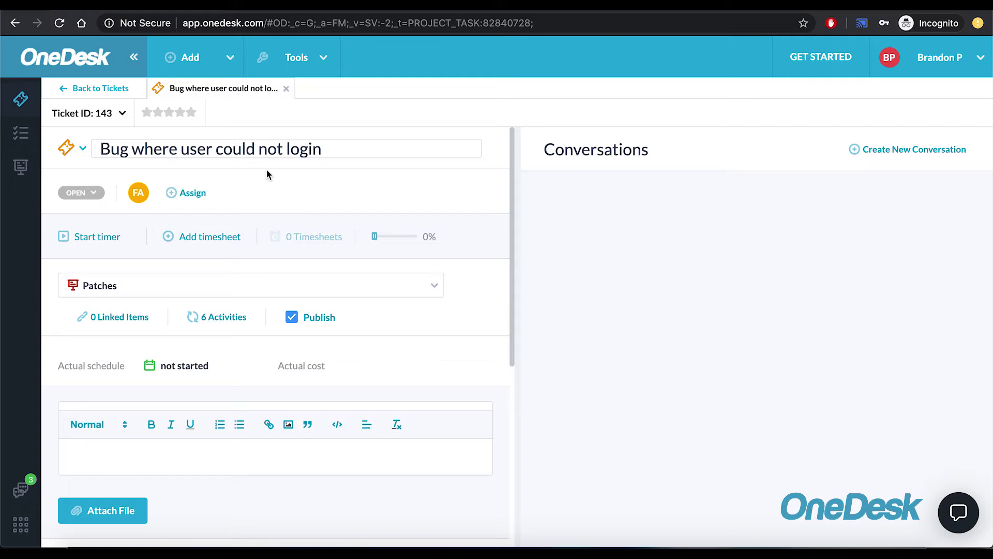
# View the users available for assignment to the ticket and the current assignee's details
pyautogui.click(191, 196)
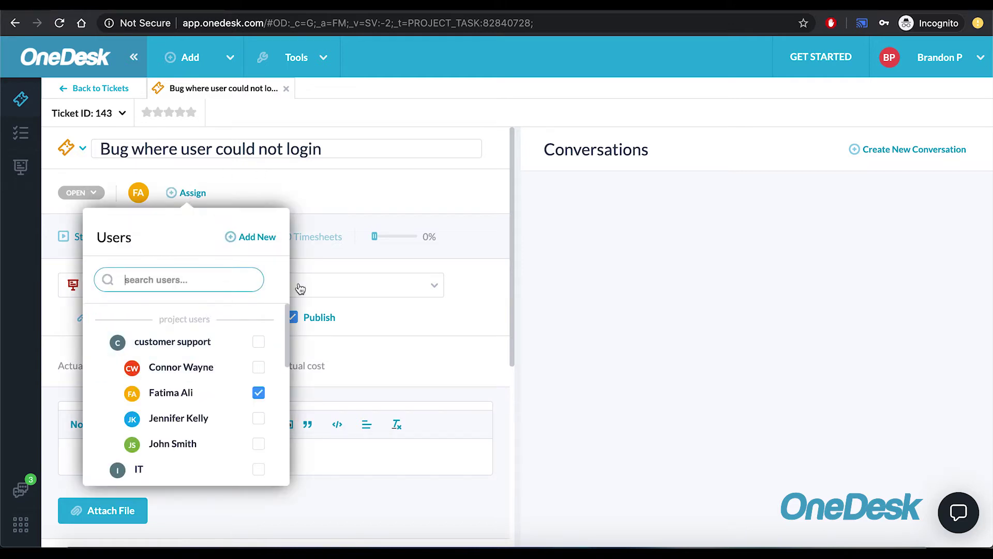
pyautogui.click(352, 202)
pyautogui.moveTo(139, 195)
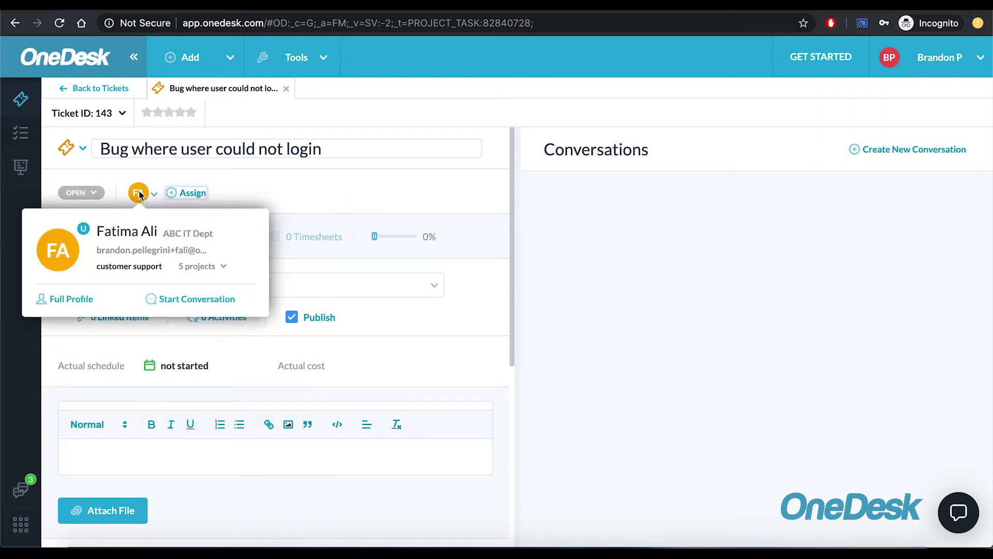
# Assign the first agent listed under customer support to the ticket as an additional assignee
pyautogui.click(190, 193)
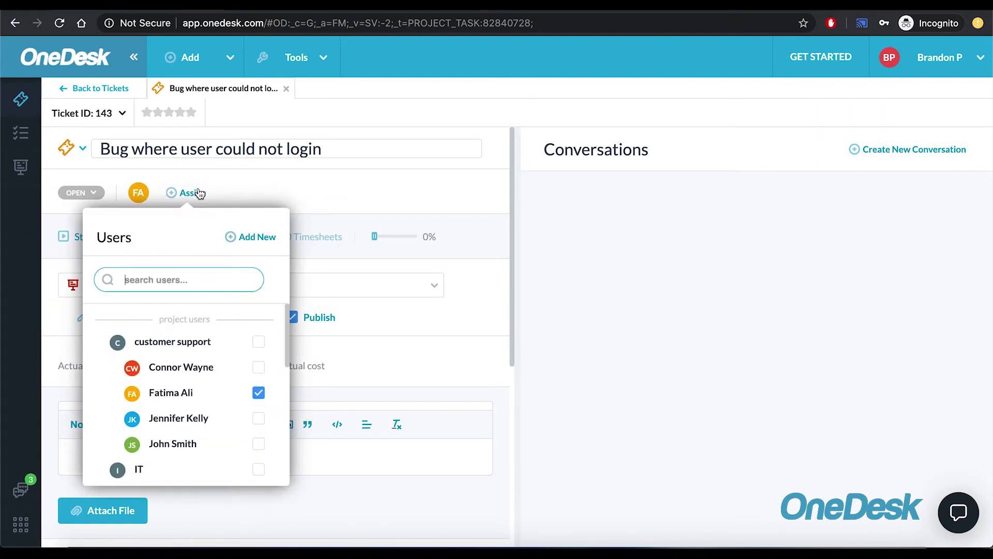
pyautogui.scroll(-1, 213, 355)
pyautogui.click(256, 318)
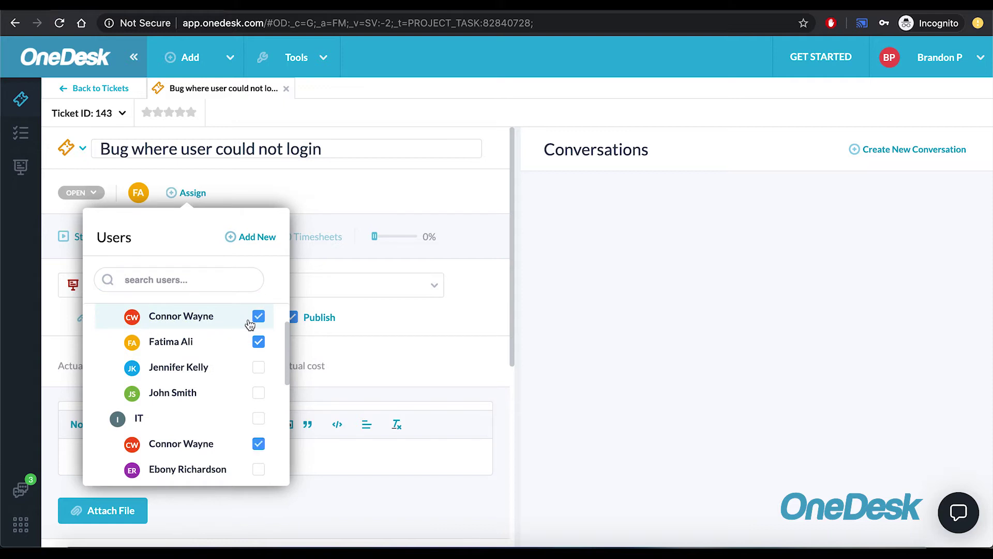
pyautogui.click(376, 191)
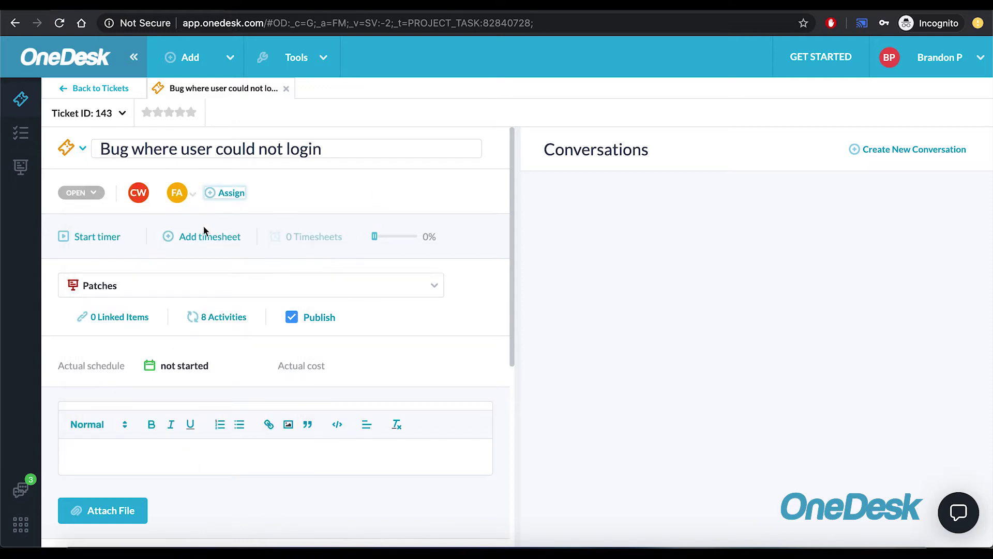
pyautogui.click(236, 202)
# Open the ticket settings in administration and go to the workflow automations
pyautogui.click(21, 524)
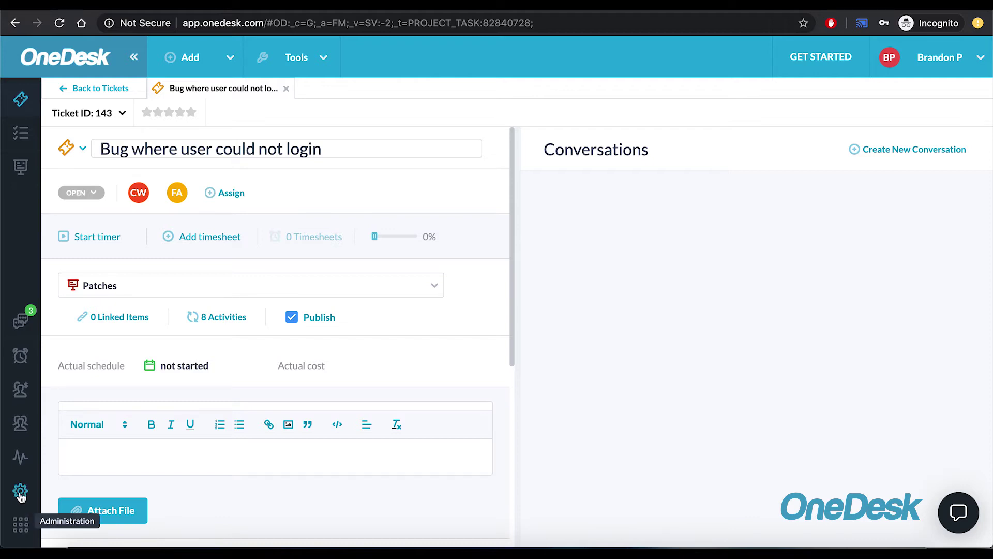
pyautogui.click(20, 494)
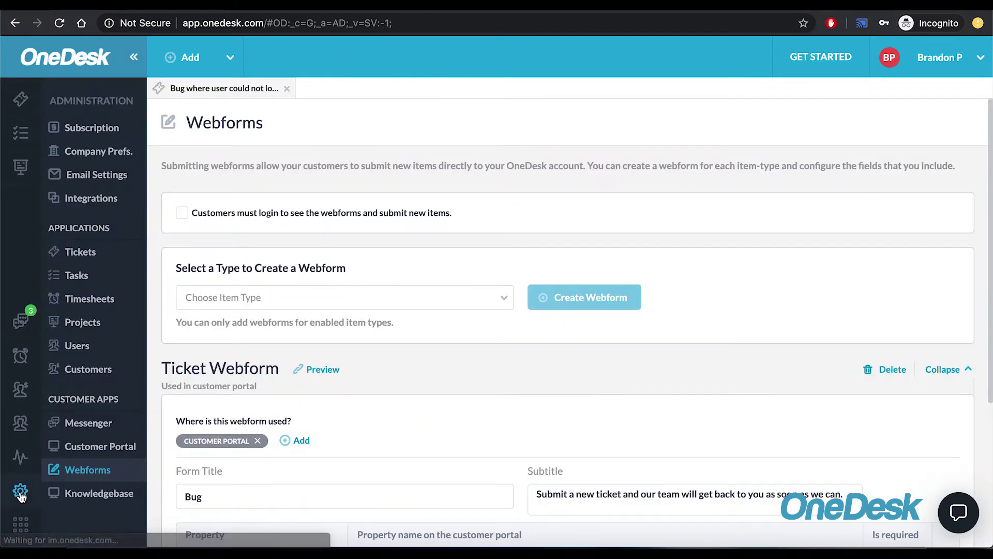
pyautogui.click(85, 249)
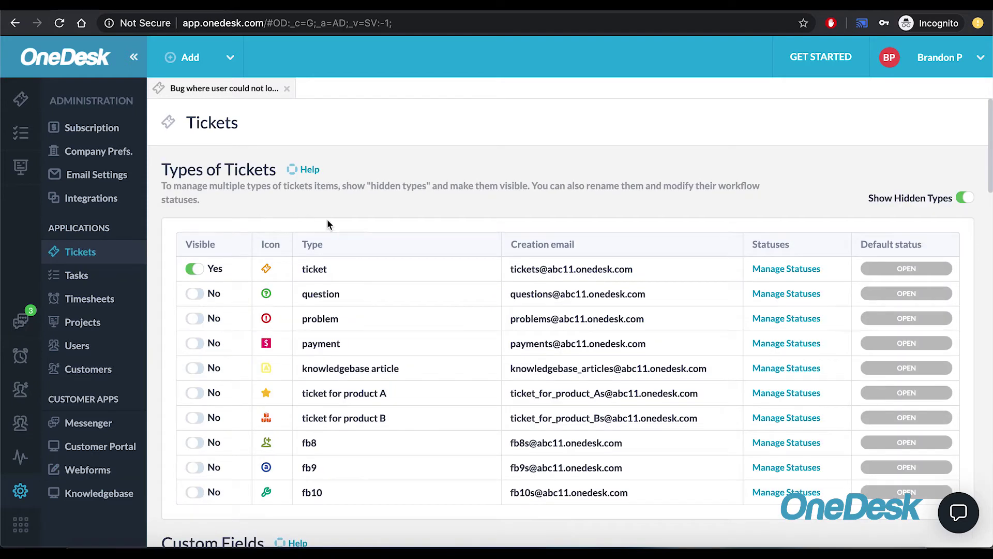
pyautogui.scroll(-15, 310, 207)
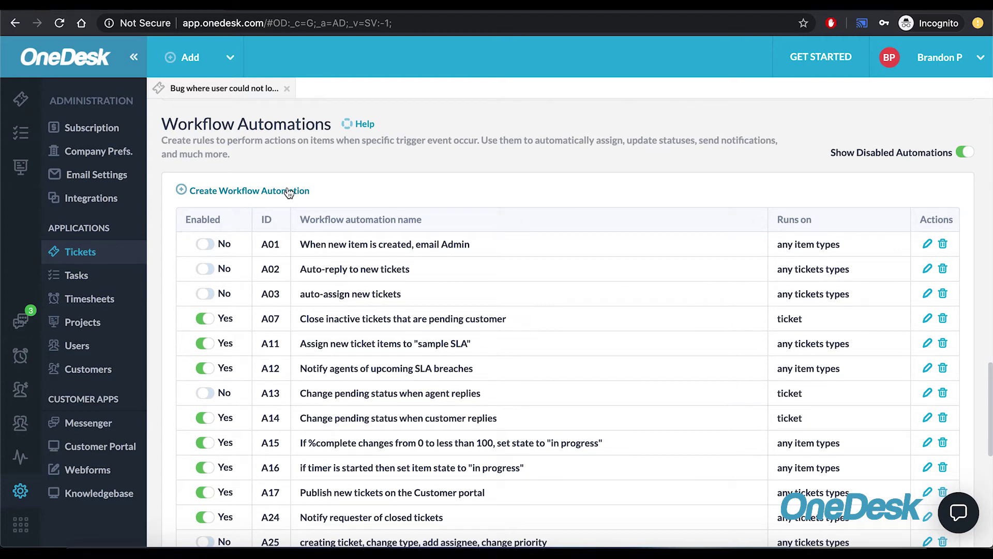
# Create a workflow automation that runs on the ticket type with the trigger condition "item is created"
pyautogui.click(289, 192)
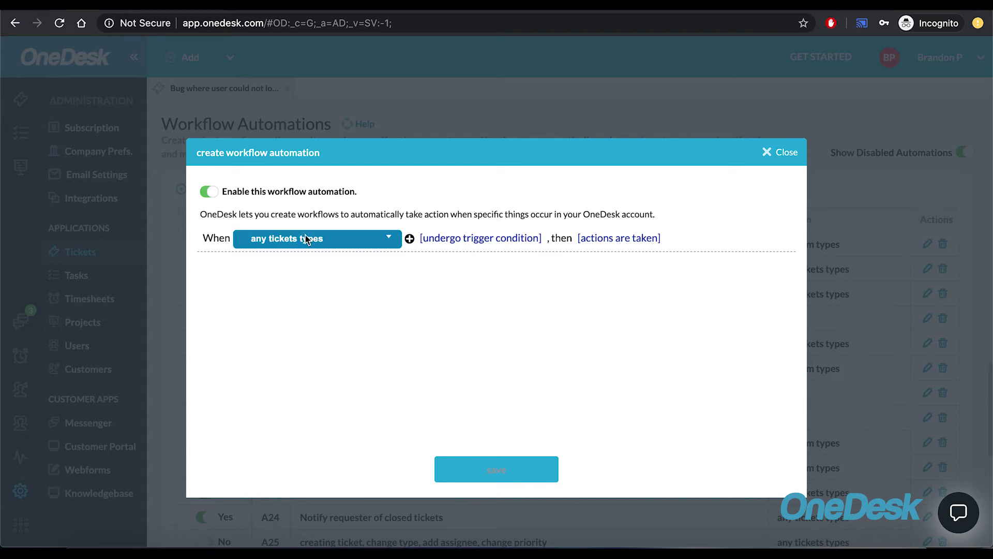
pyautogui.click(290, 243)
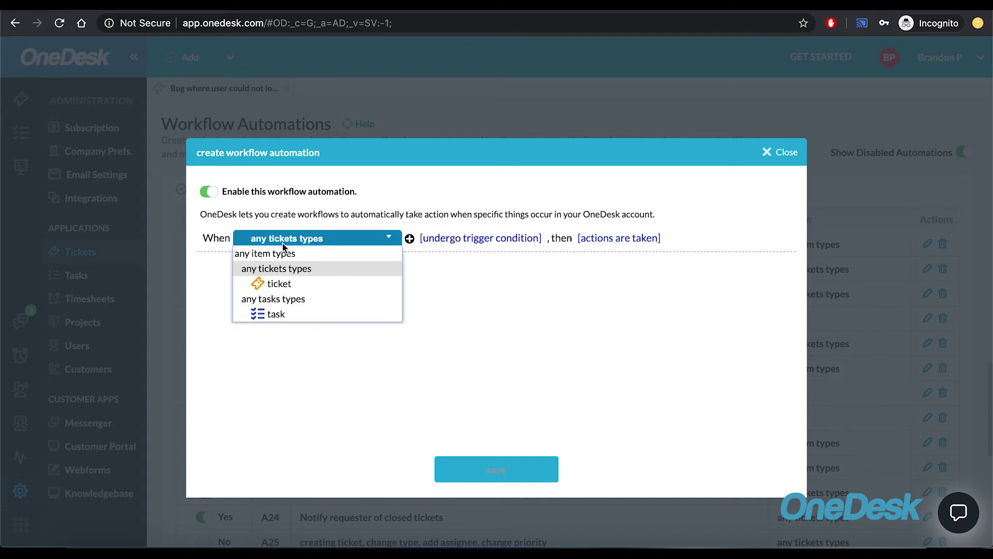
pyautogui.click(267, 284)
pyautogui.click(464, 244)
pyautogui.click(378, 274)
pyautogui.click(369, 290)
pyautogui.click(430, 270)
pyautogui.click(572, 244)
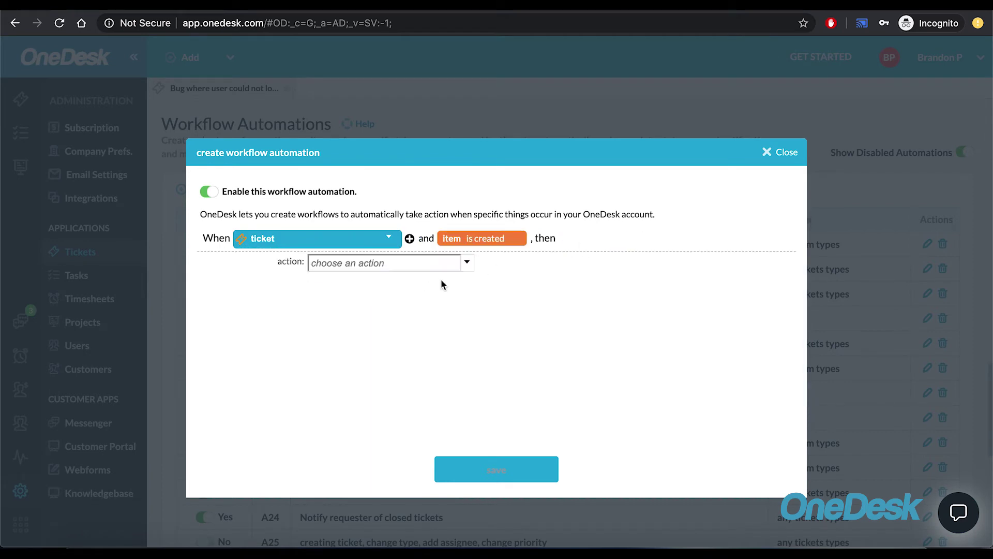
# Set the automation's action to assign by round robin among the four individual agents listed under customer support
pyautogui.click(387, 265)
pyautogui.scroll(-3, 362, 414)
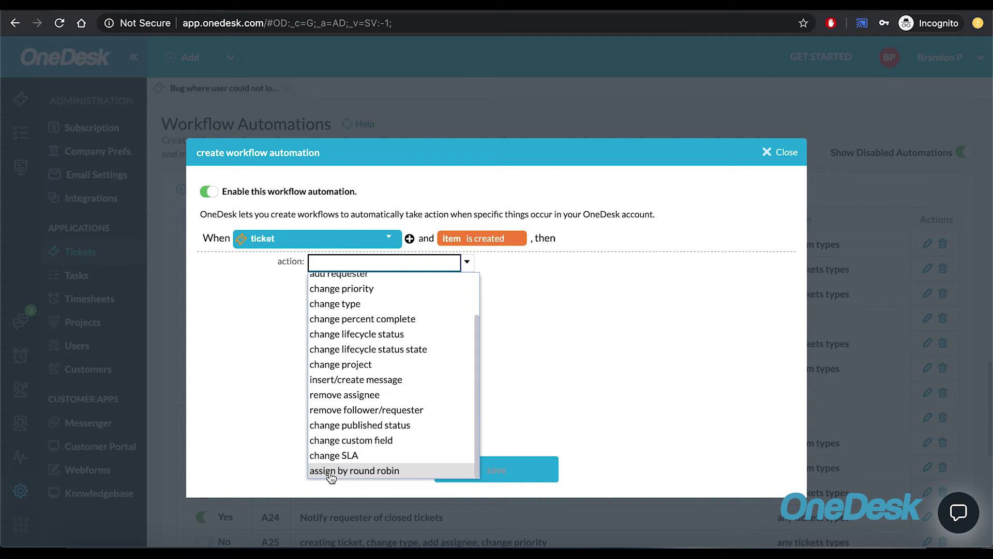
pyautogui.click(336, 470)
pyautogui.click(210, 286)
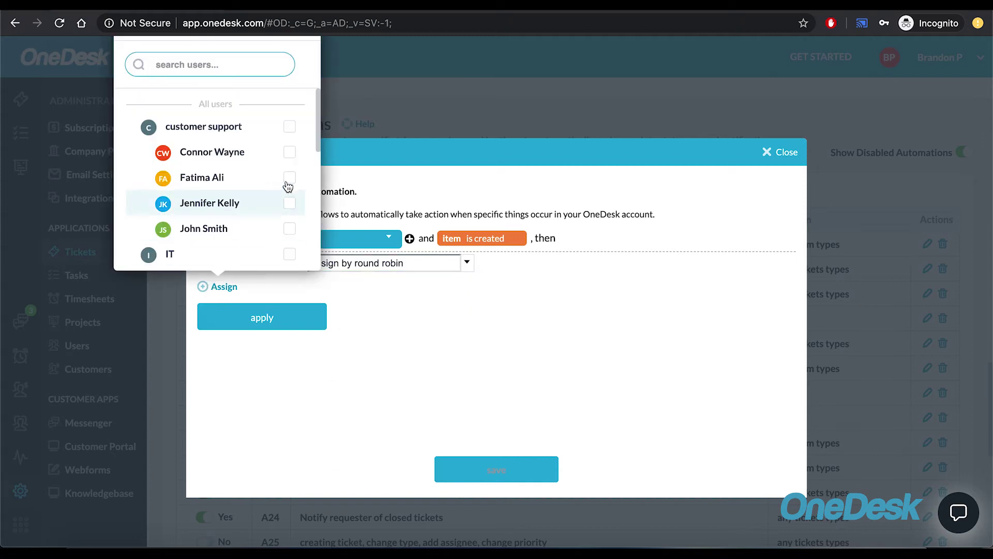
pyautogui.click(290, 152)
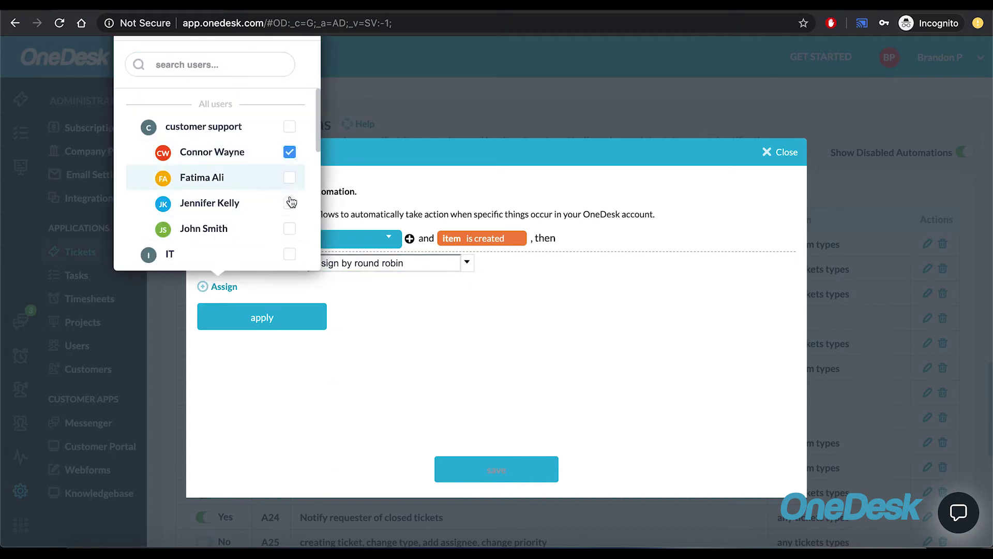
pyautogui.click(289, 176)
pyautogui.click(290, 202)
pyautogui.click(290, 228)
pyautogui.click(412, 323)
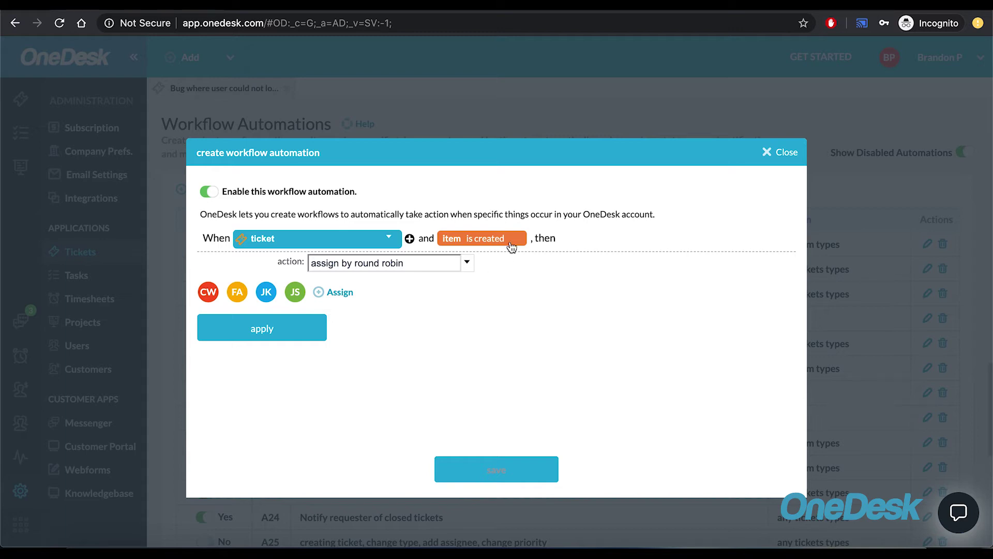
# Close the new workflow automation and discard its unsaved changes
pyautogui.moveTo(516, 241)
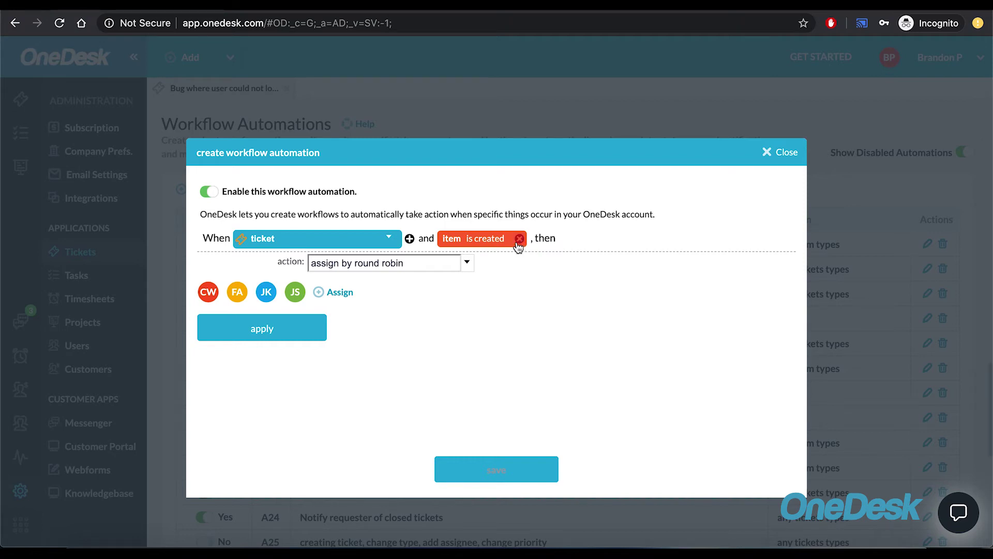
pyautogui.click(779, 151)
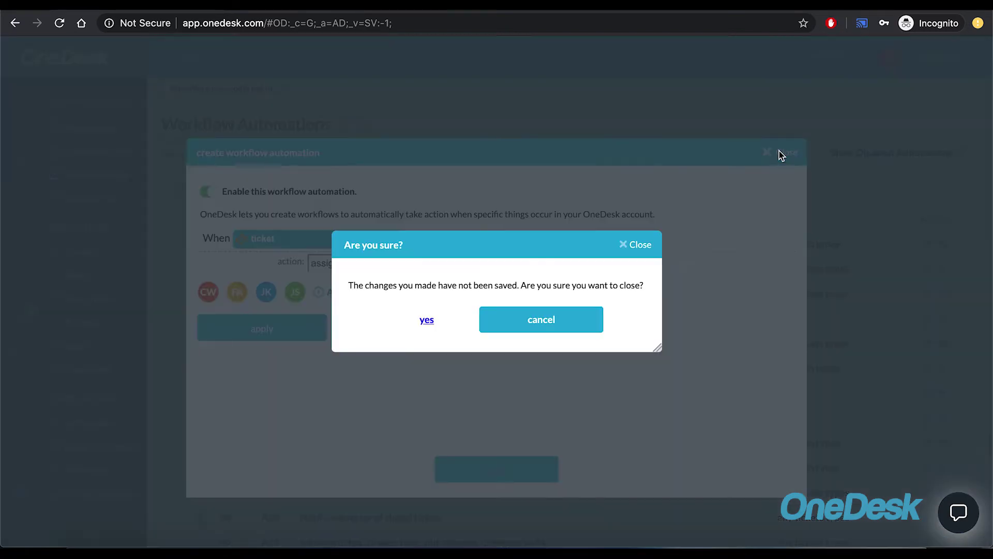
pyautogui.click(427, 320)
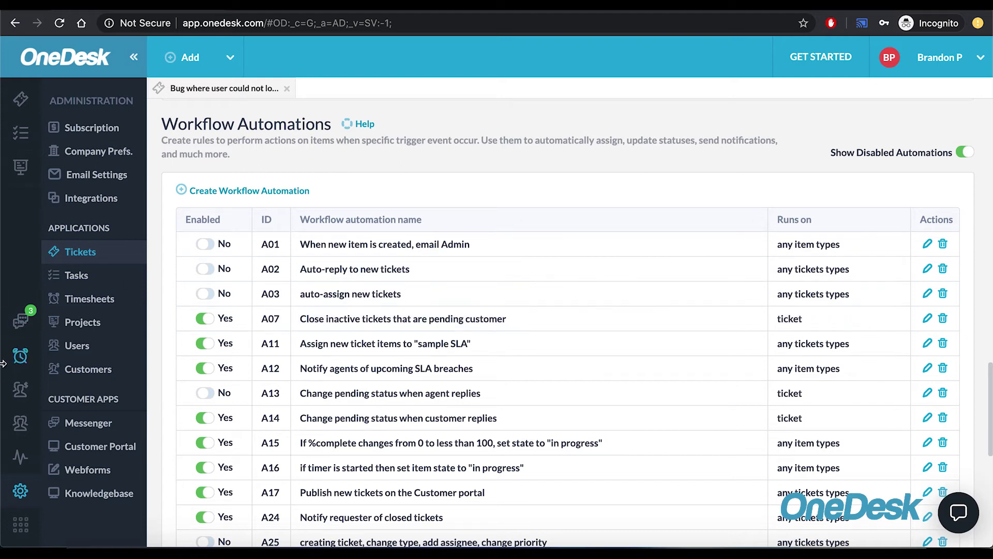
# Open the 123 Company organization from the customers list and view its email domain entry and organization name
pyautogui.click(20, 396)
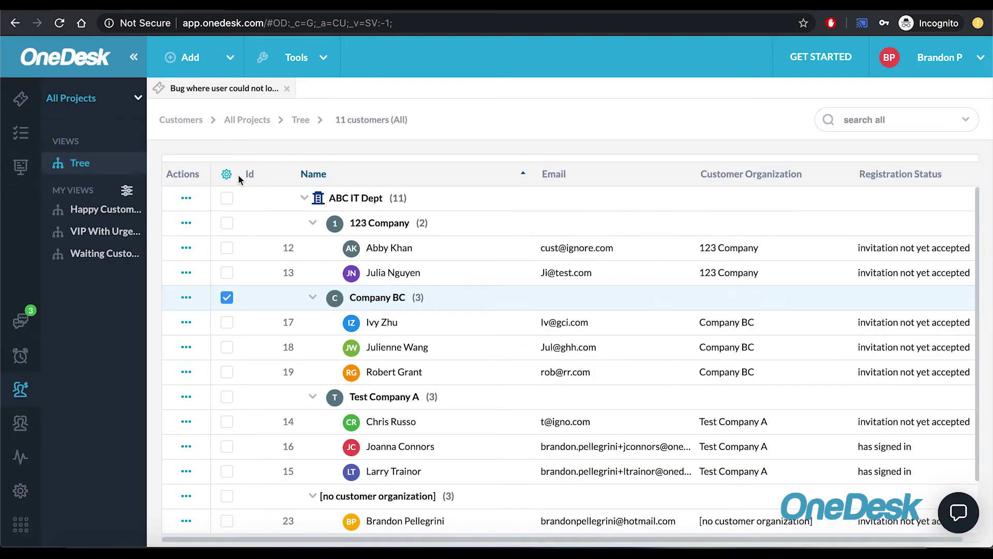
pyautogui.click(263, 227)
pyautogui.doubleClick(262, 226)
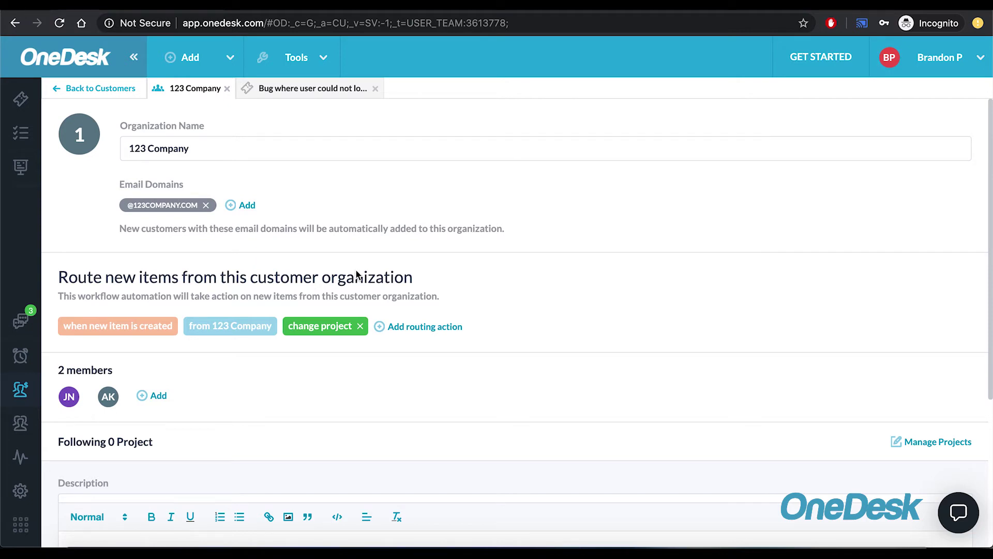
pyautogui.click(237, 207)
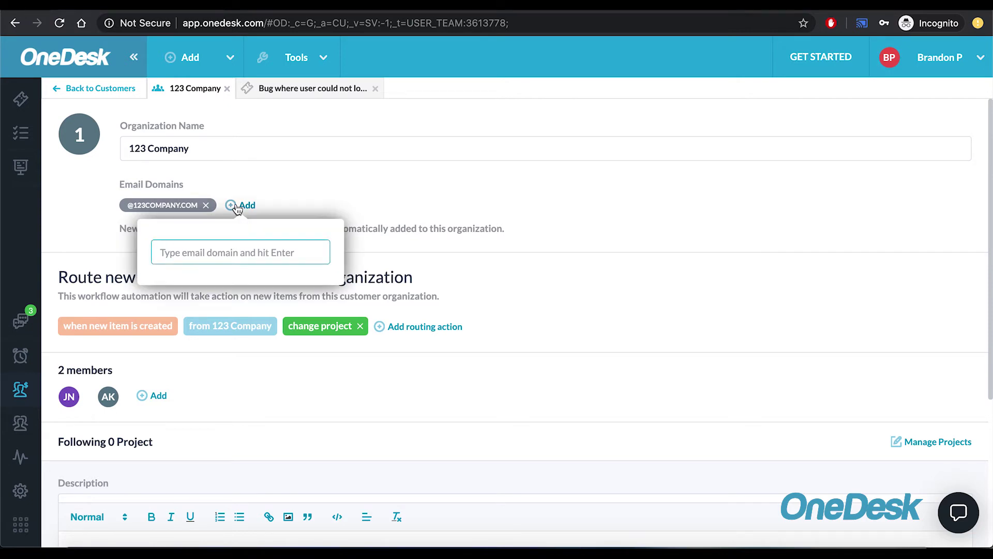
pyautogui.click(427, 192)
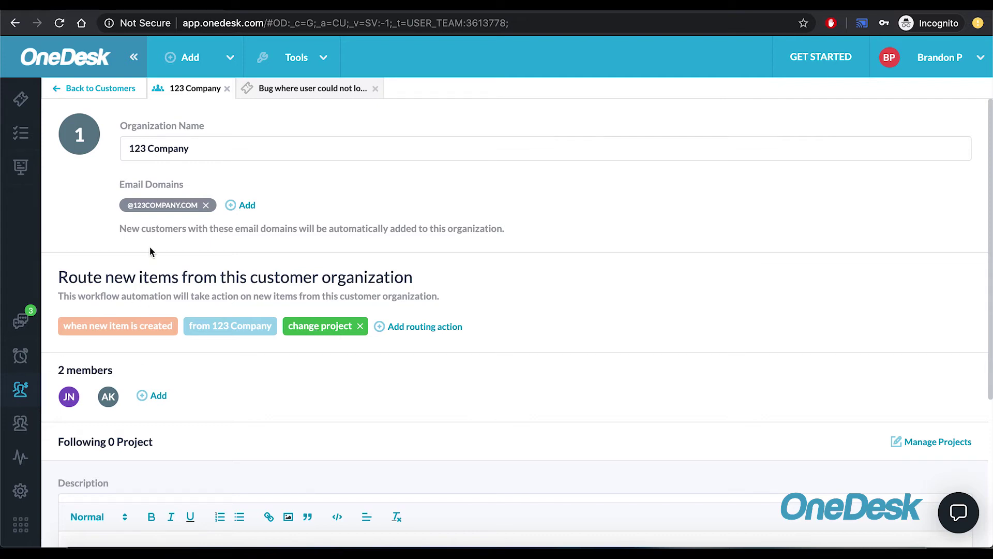
pyautogui.click(151, 152)
# Change 123 Company's routing automation to move new items to the project "Updating departmental software", and save it
pyautogui.click(393, 332)
pyautogui.click(316, 257)
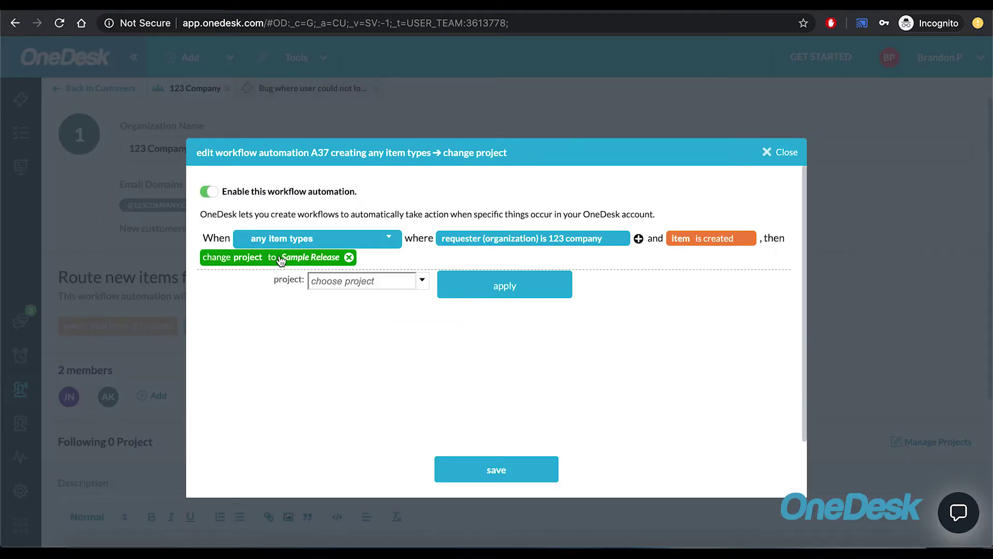
pyautogui.click(357, 276)
pyautogui.click(402, 262)
pyautogui.click(335, 258)
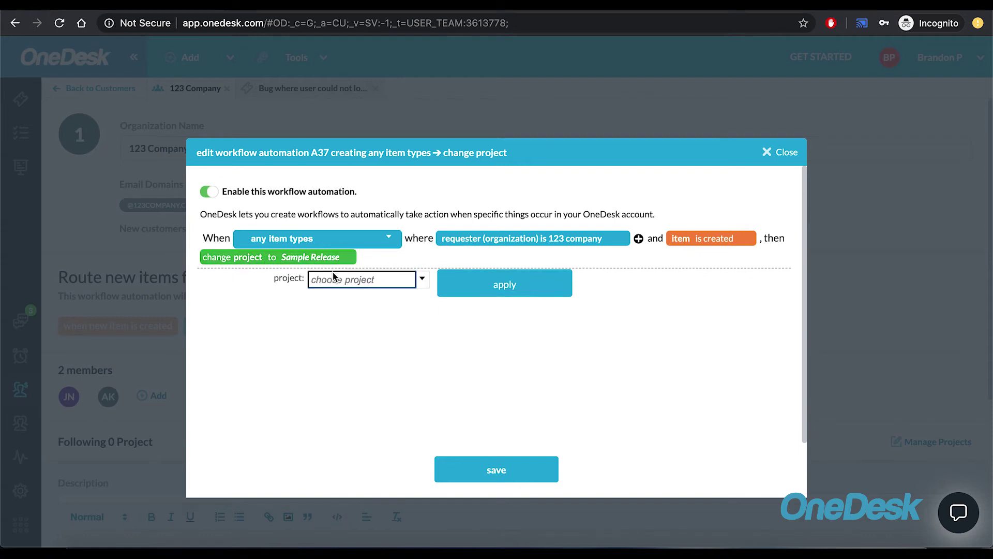
pyautogui.click(406, 280)
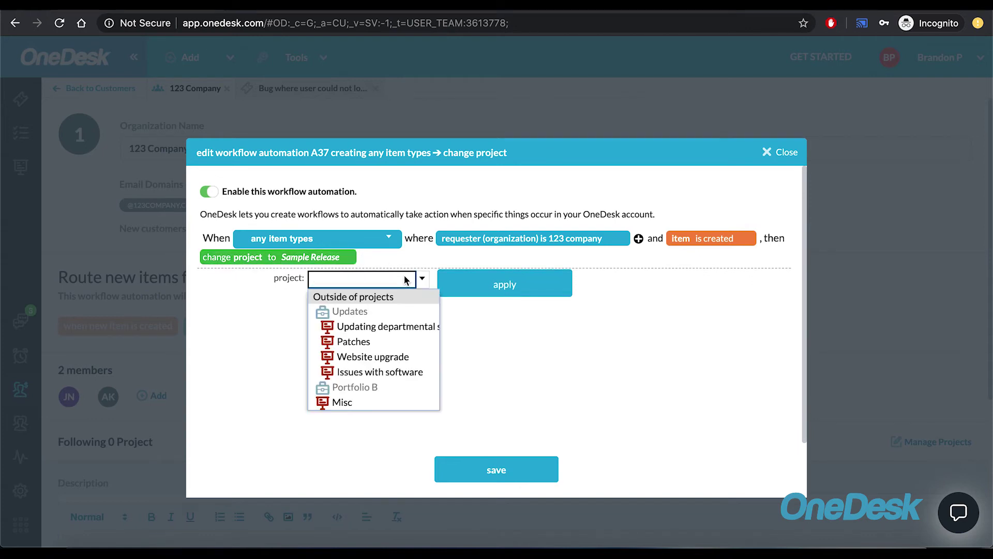
pyautogui.click(382, 328)
pyautogui.click(500, 295)
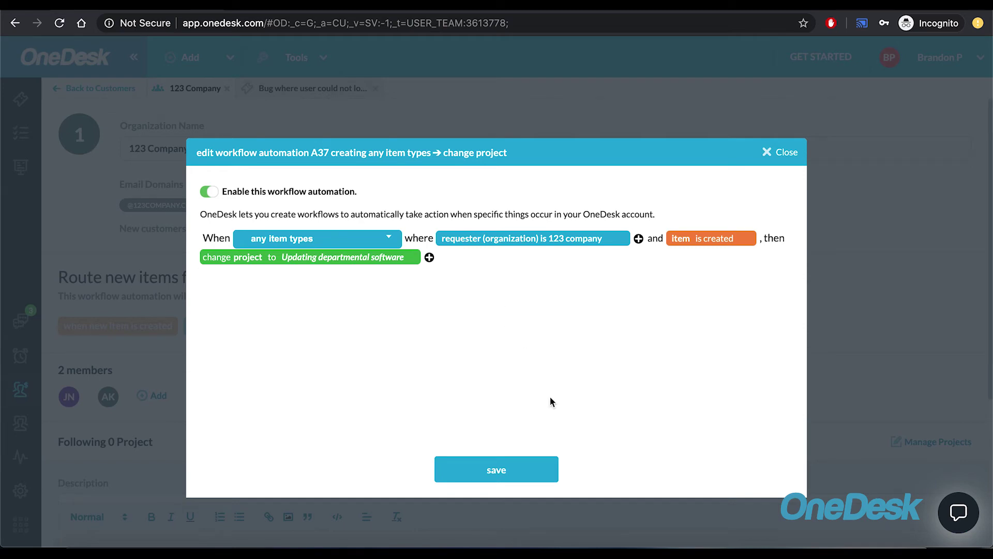
pyautogui.click(515, 471)
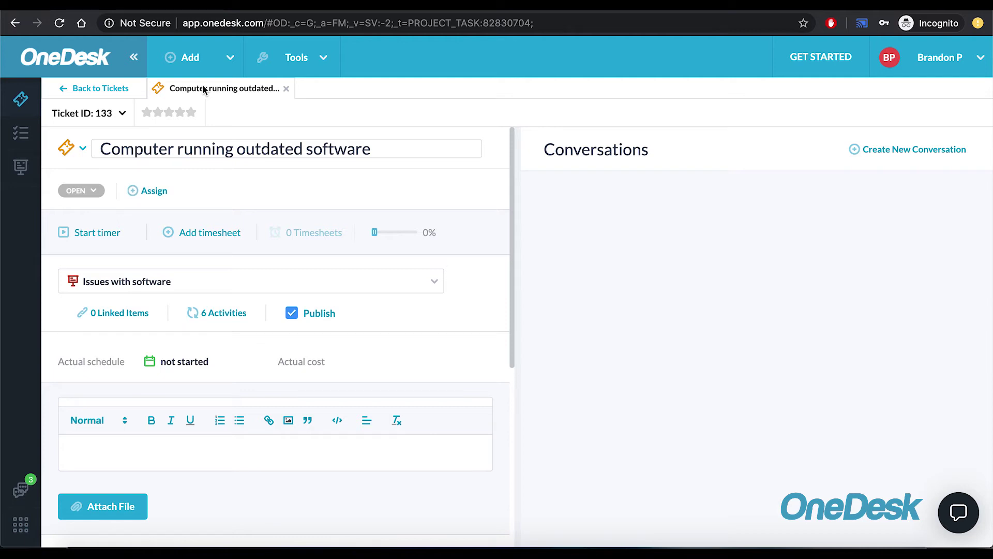
# Create a new conversation with the message "test" on ticket 133, "Computer running outdated software", from the customer portal
pyautogui.click(912, 149)
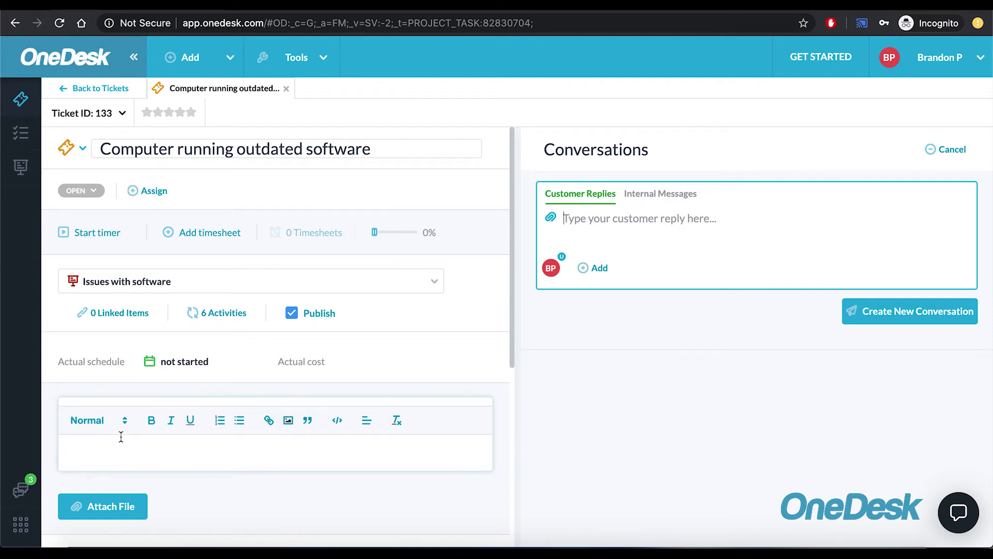
pyautogui.click(20, 490)
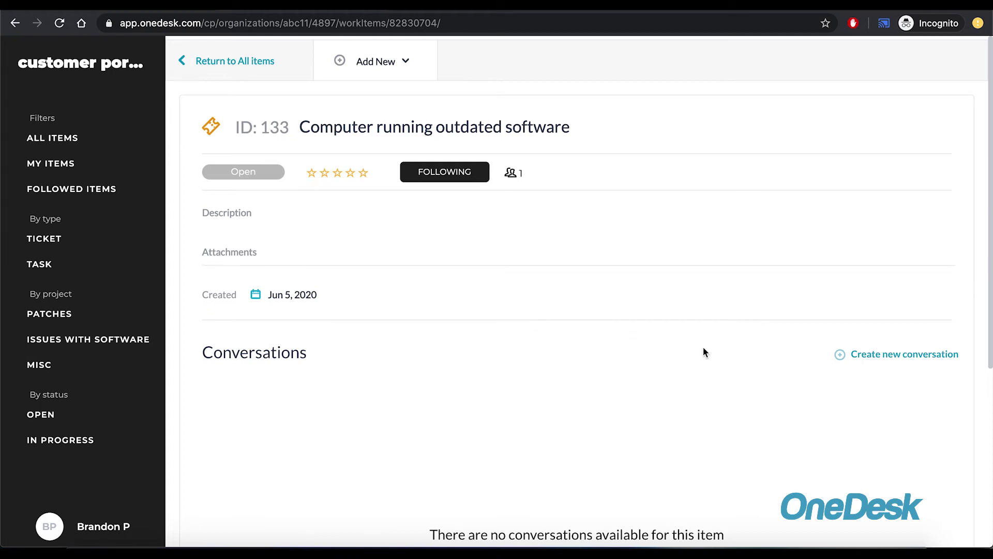
pyautogui.click(886, 354)
pyautogui.write('test')
pyautogui.press('Return')
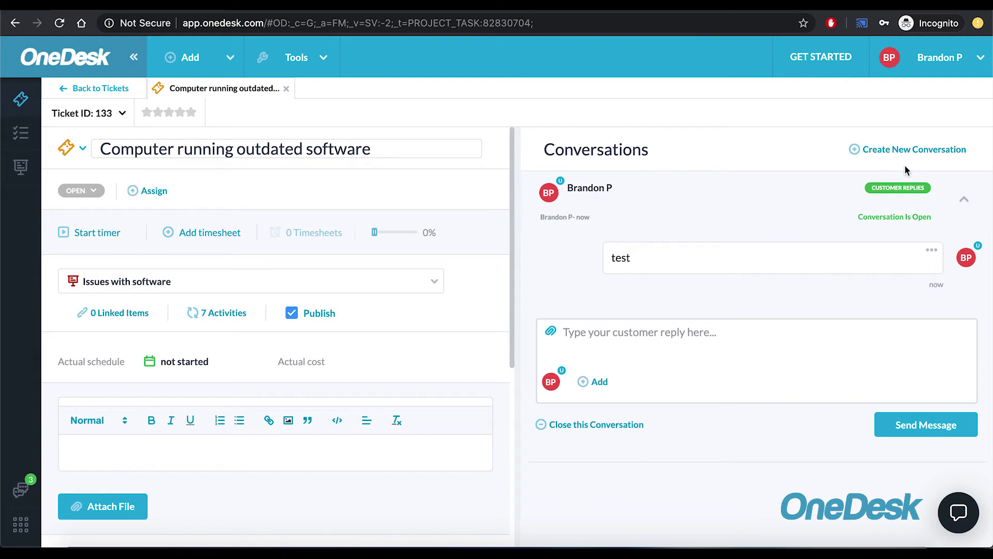
# Try the @ mention and # item reference in a new internal message on ticket 133, and clear both
pyautogui.click(912, 150)
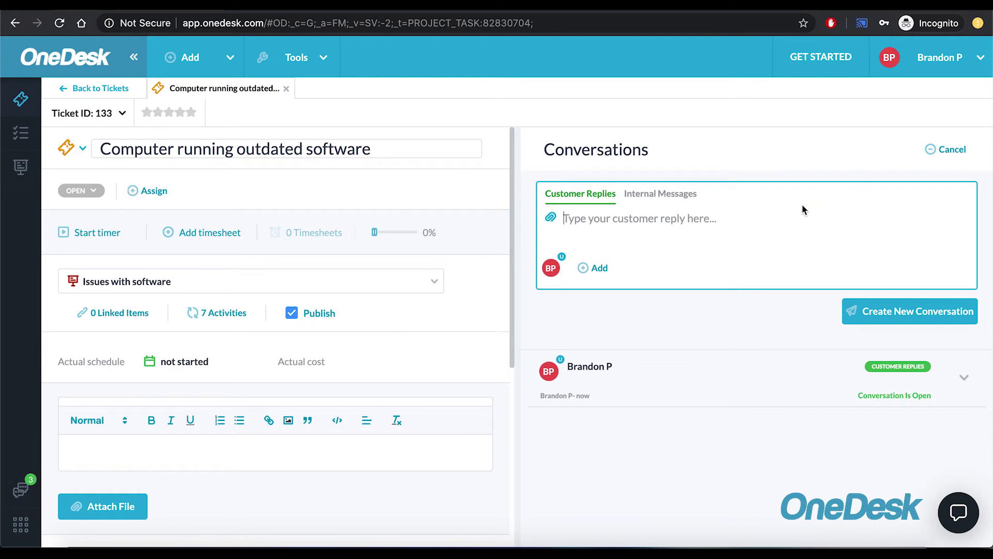
pyautogui.click(655, 198)
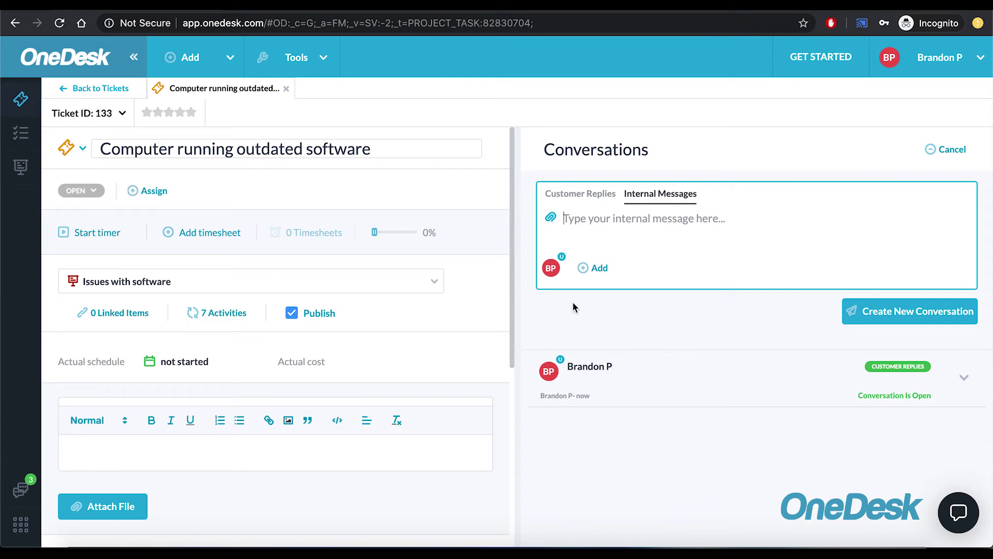
pyautogui.write('@')
pyautogui.press('BackSpace')
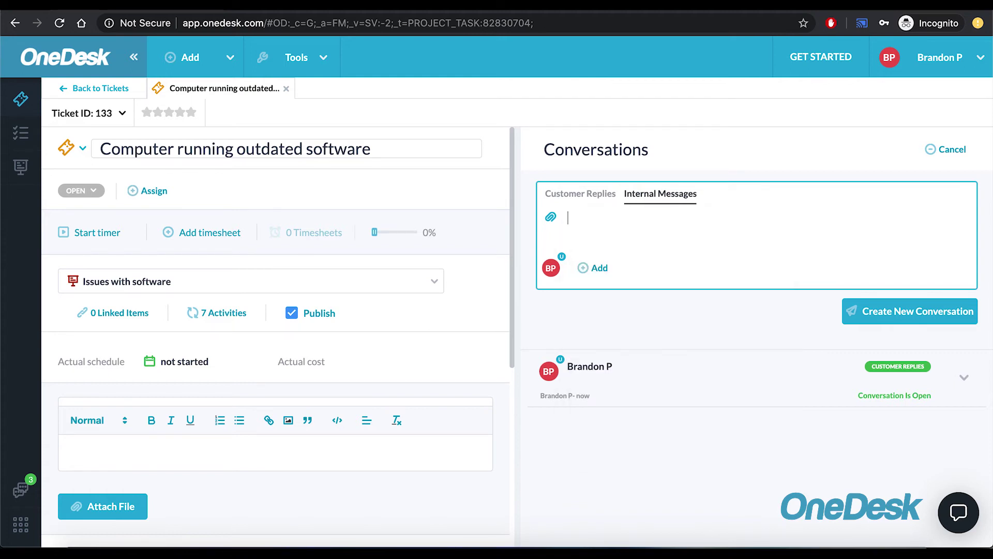
pyautogui.write('#')
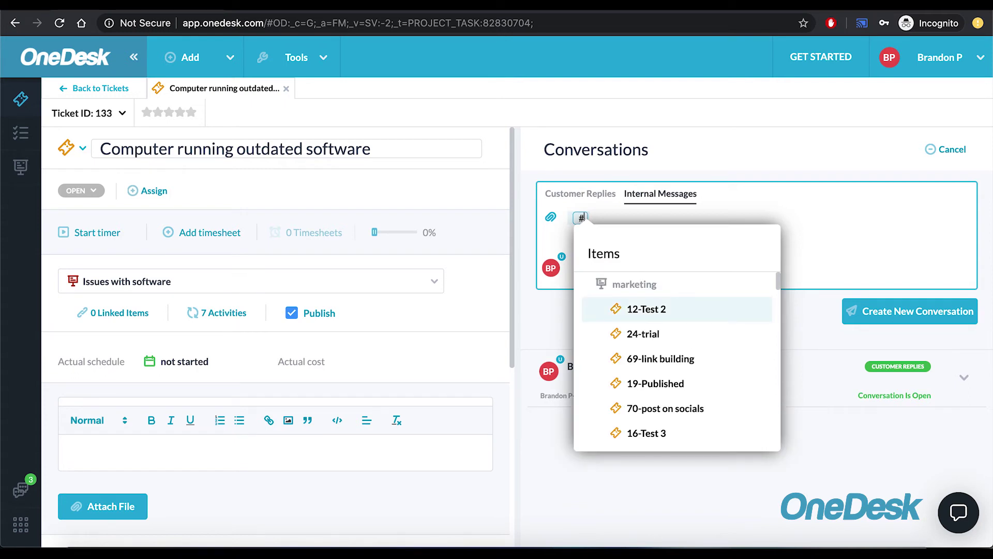
pyautogui.press('BackSpace')
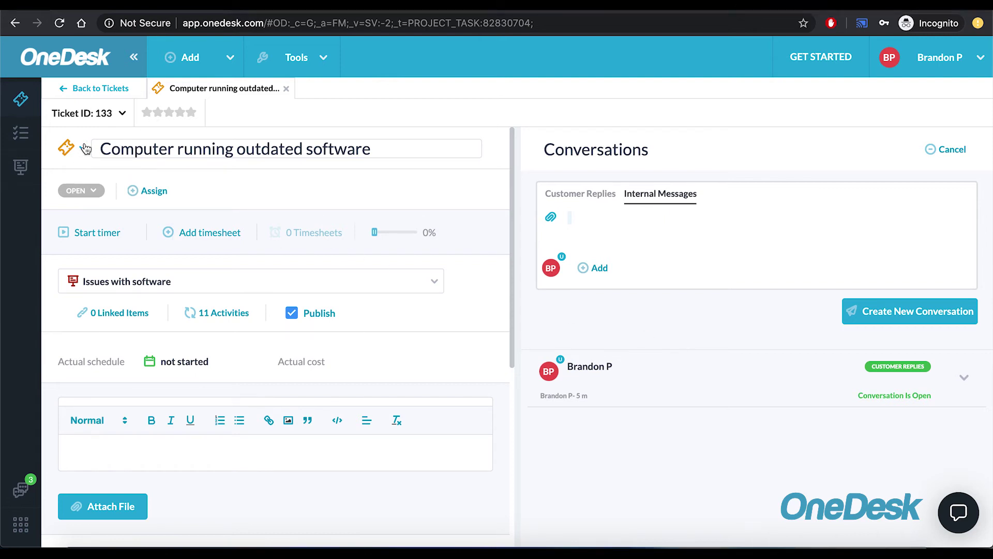
# Convert ticket 133, "Computer running outdated software", into a task and show the tasks in the Tree view
pyautogui.click(67, 149)
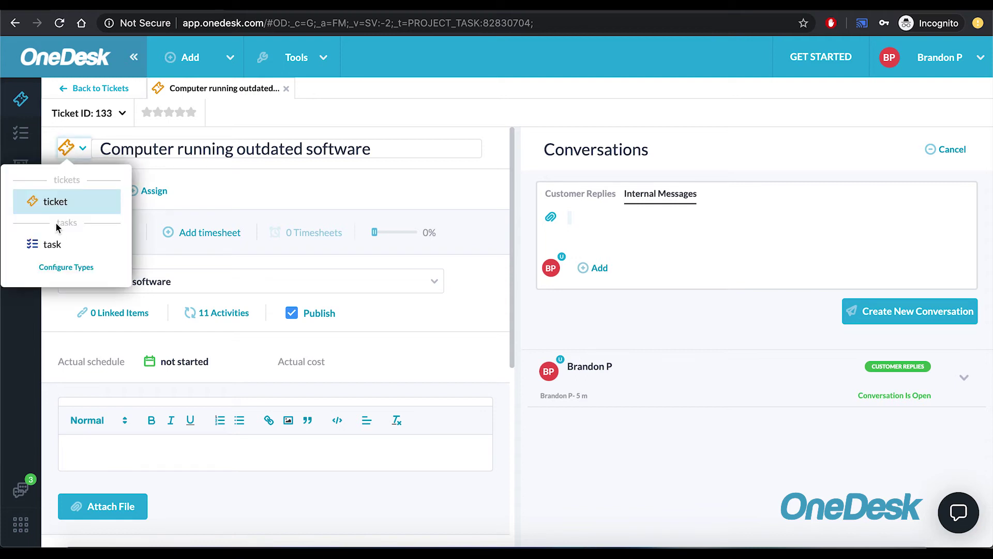
pyautogui.click(54, 244)
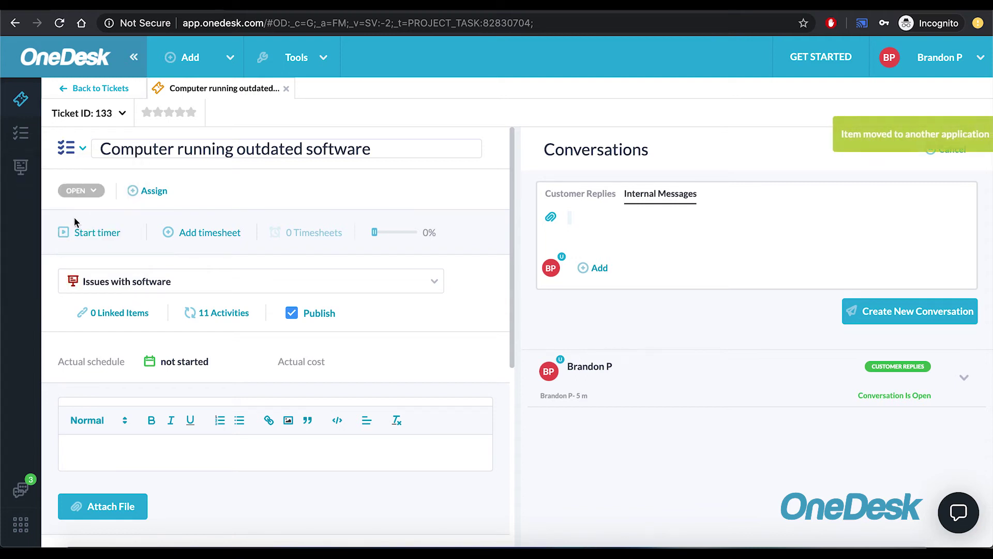
pyautogui.click(20, 133)
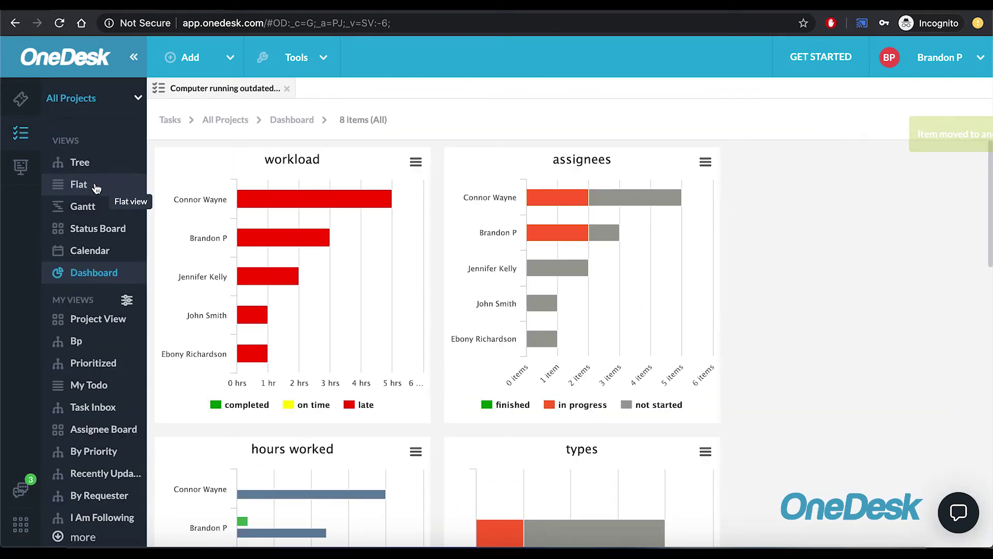
pyautogui.click(89, 163)
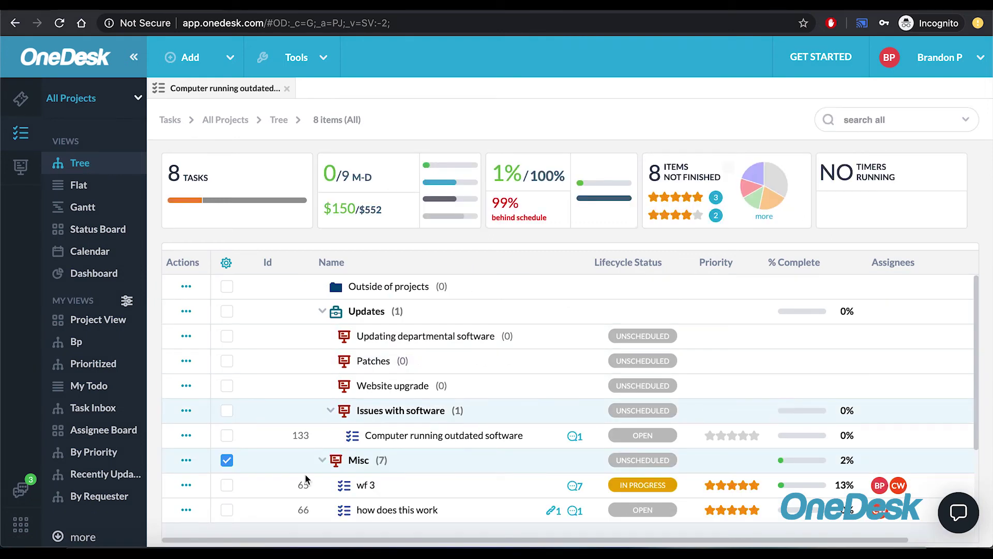
# Collapse the Misc project in the task tree and look through the Gantt, Status Board, Calendar and Dashboard views of the tasks
pyautogui.click(322, 459)
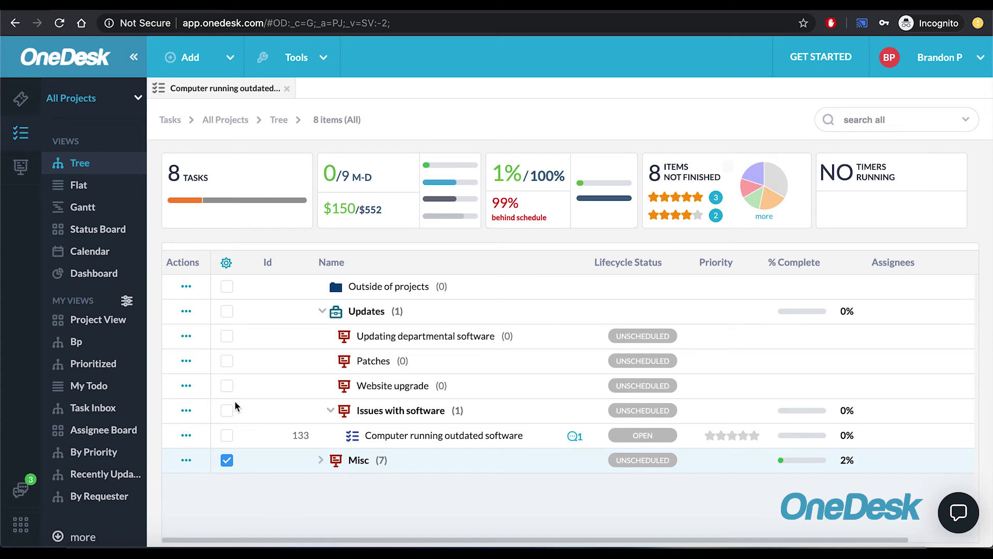
pyautogui.click(99, 207)
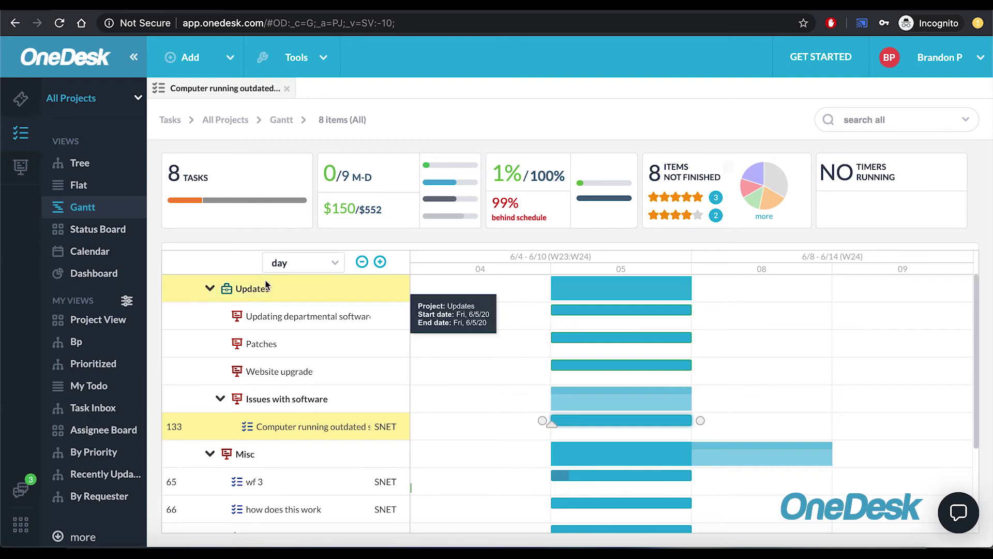
pyautogui.click(86, 233)
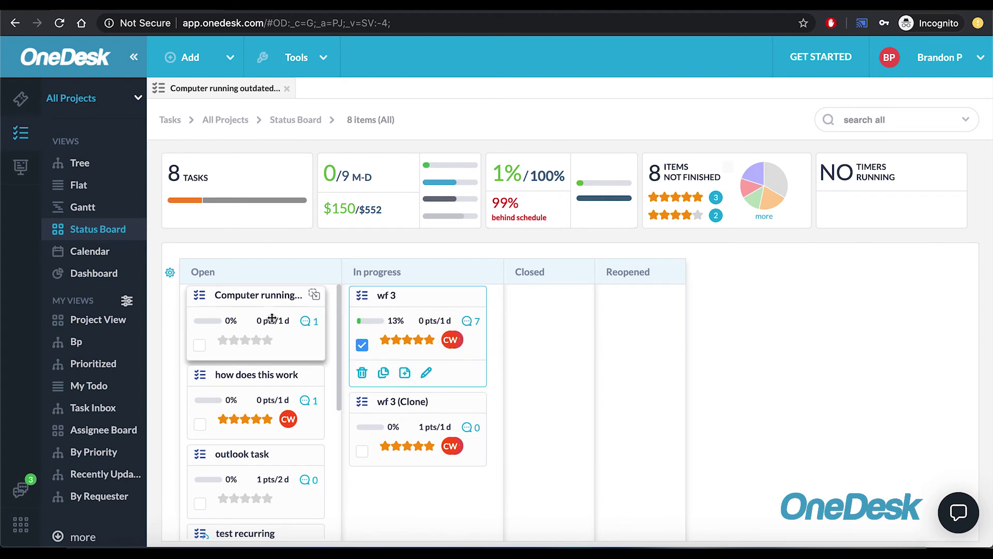
pyautogui.moveTo(255, 309); pyautogui.dragTo(279, 305)
pyautogui.click(116, 253)
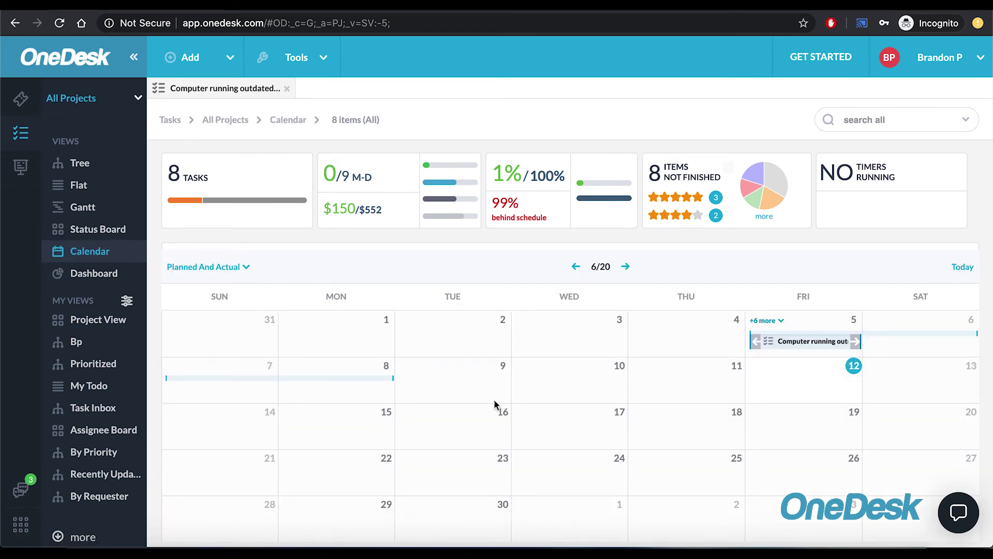
pyautogui.click(95, 279)
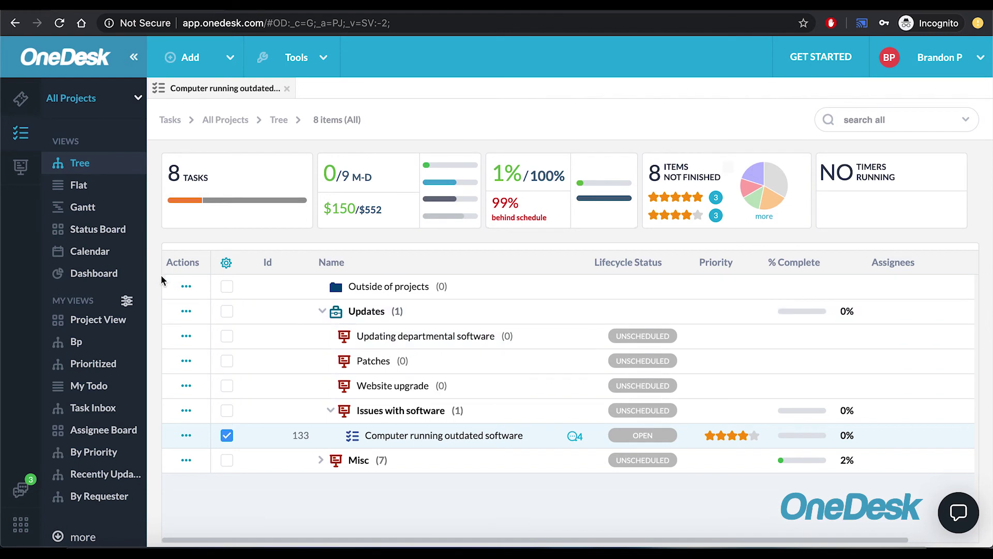
# Start a new Tree view for tasks and add a filter for creation date more recent than 30 days ago
pyautogui.click(127, 302)
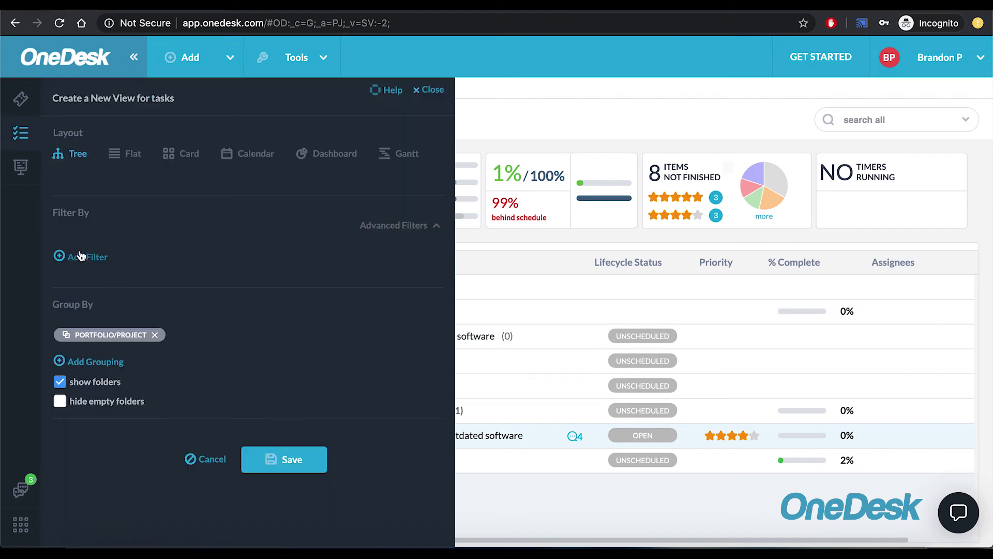
pyautogui.click(82, 258)
pyautogui.click(126, 282)
pyautogui.click(84, 257)
pyautogui.click(119, 274)
pyautogui.click(98, 259)
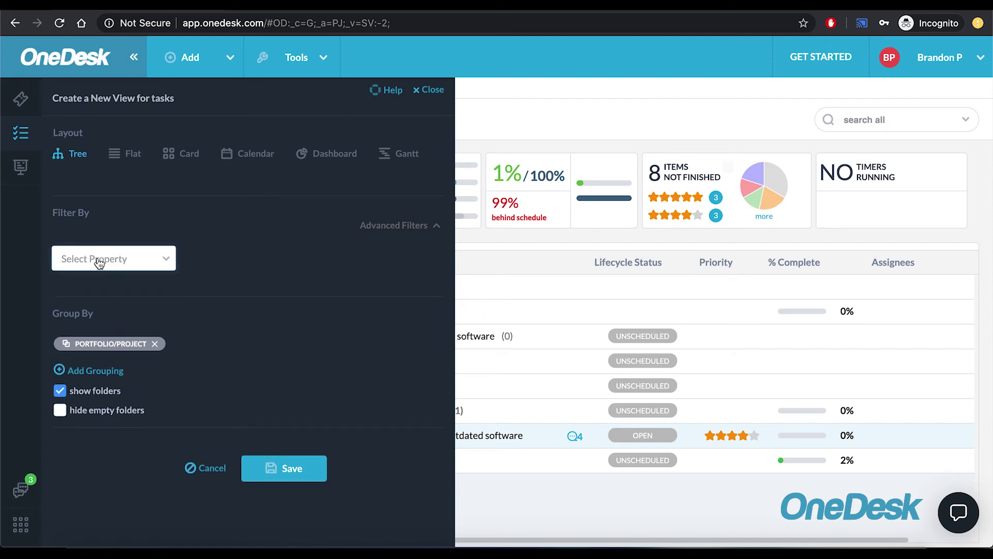
pyautogui.click(106, 259)
pyautogui.scroll(-10, 131, 329)
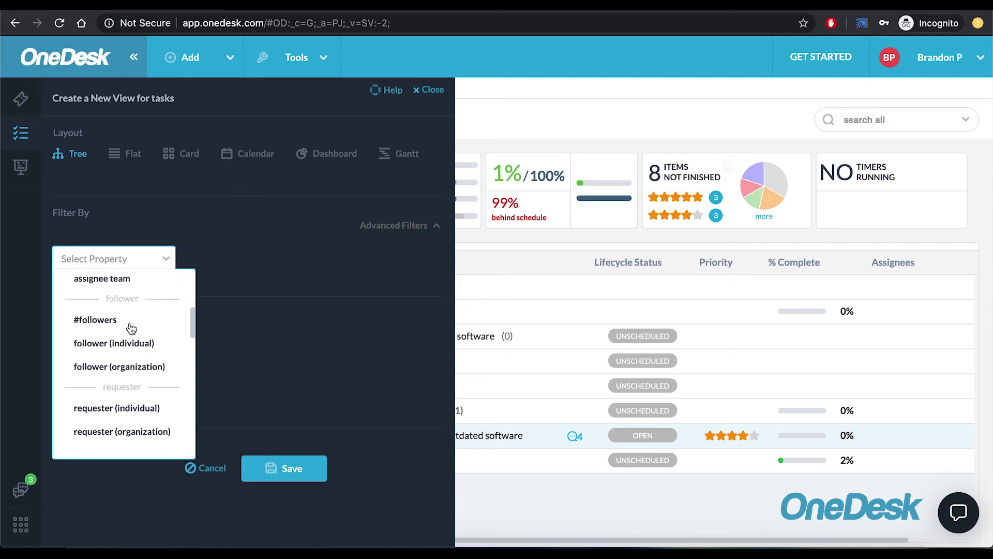
pyautogui.scroll(-6, 129, 327)
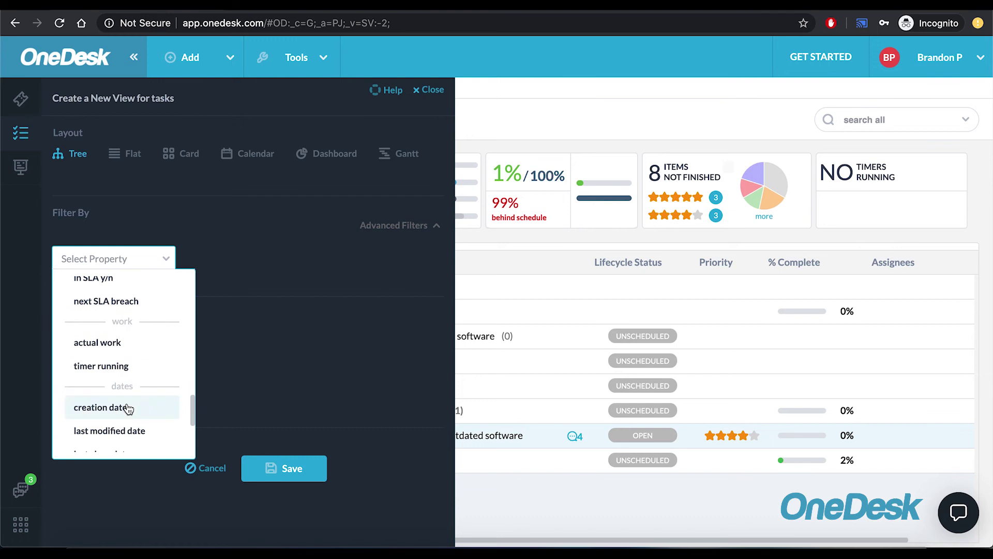
pyautogui.click(126, 409)
pyautogui.click(356, 261)
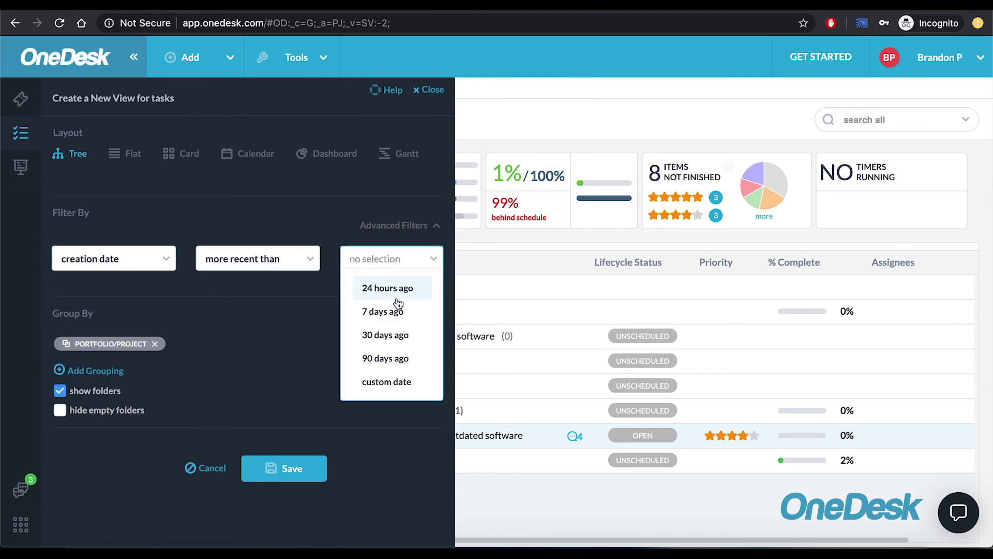
pyautogui.click(397, 337)
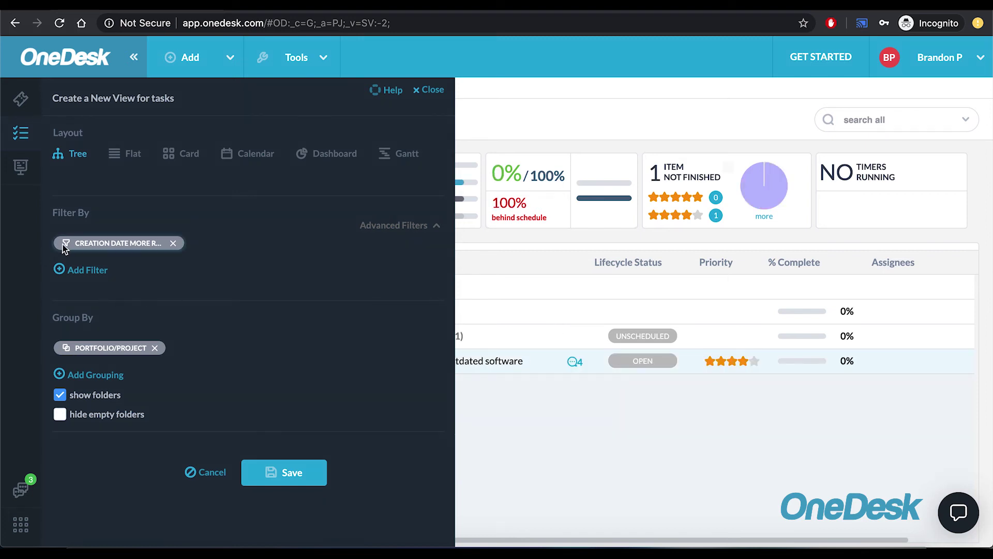
# Add a filter for priority more than 3 stars to the new task view, and close the view setup without saving
pyautogui.click(87, 269)
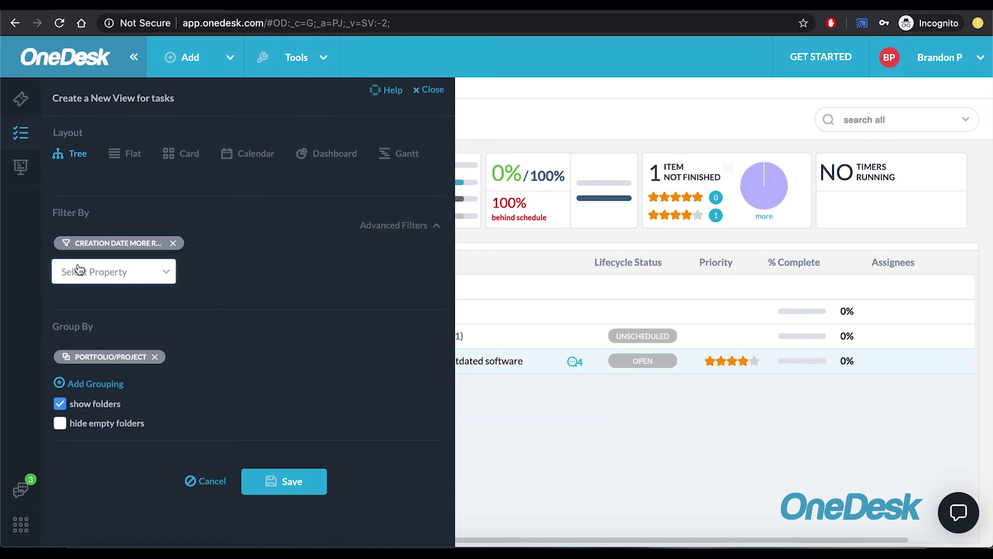
pyautogui.click(117, 279)
pyautogui.scroll(-2, 150, 351)
pyautogui.scroll(5, 162, 387)
pyautogui.scroll(8, 164, 389)
pyautogui.scroll(10, 163, 389)
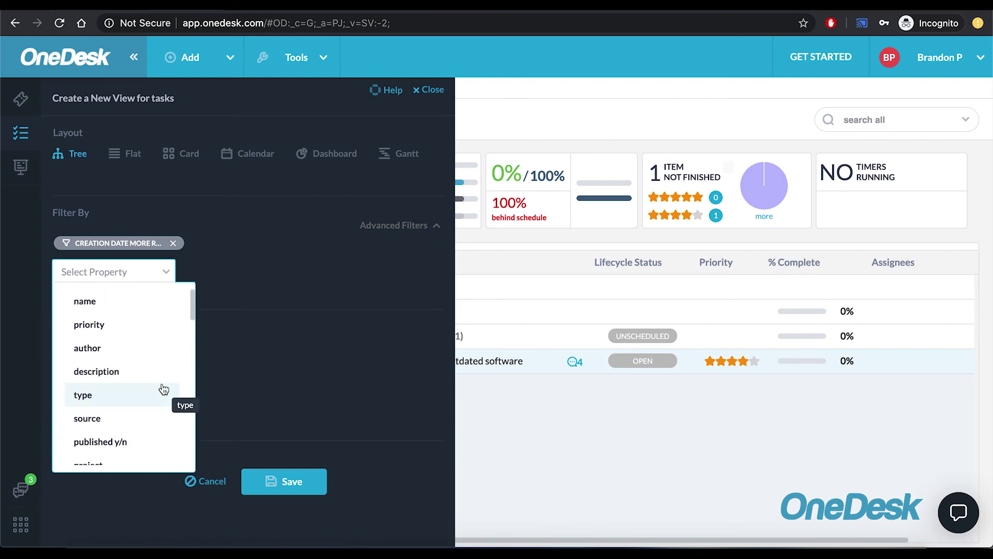
pyautogui.click(124, 327)
pyautogui.click(385, 274)
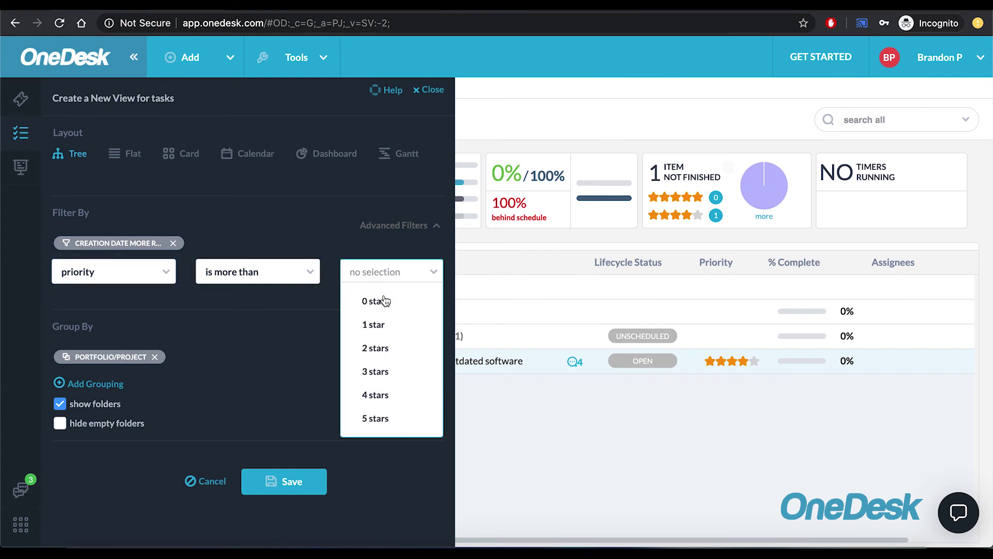
pyautogui.click(385, 375)
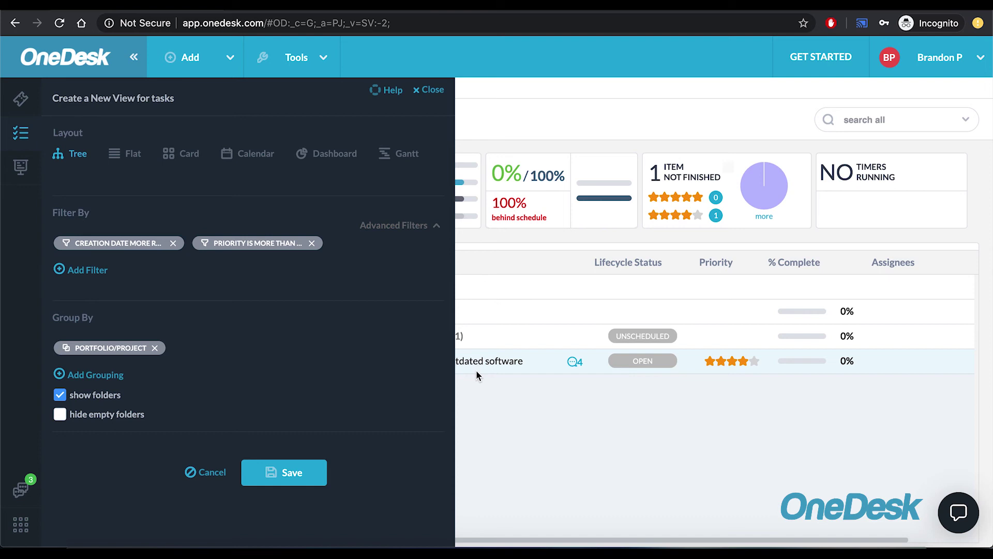
pyautogui.click(432, 90)
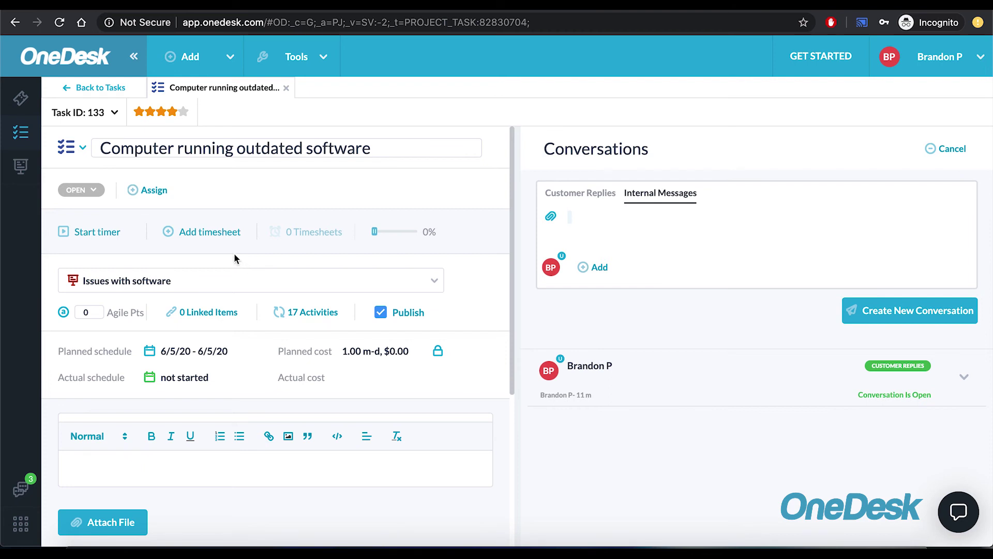
# Submit a non-billable timesheet for task 133, "Computer running outdated software", with 3 hours of work and the status In progress
pyautogui.click(207, 231)
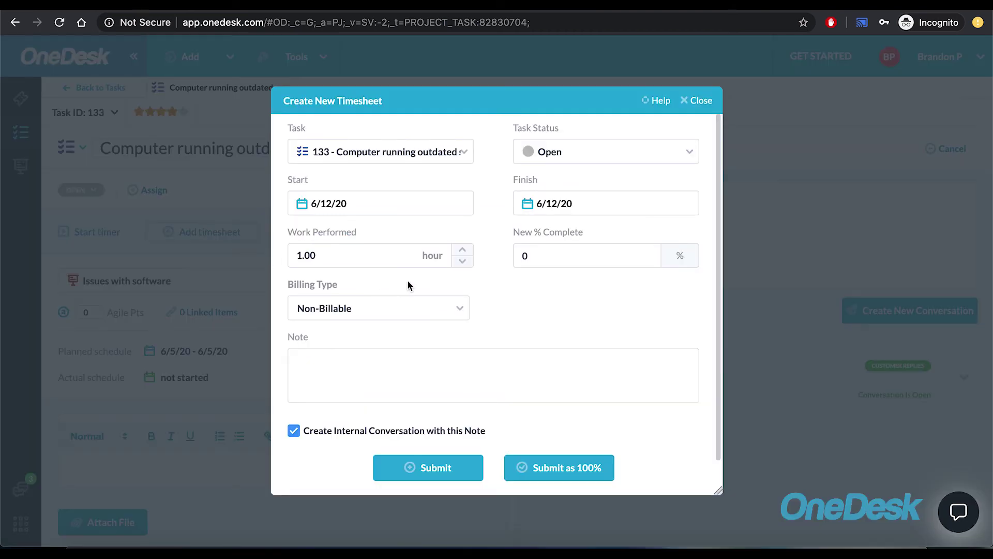
pyautogui.click(463, 251)
pyautogui.click(547, 157)
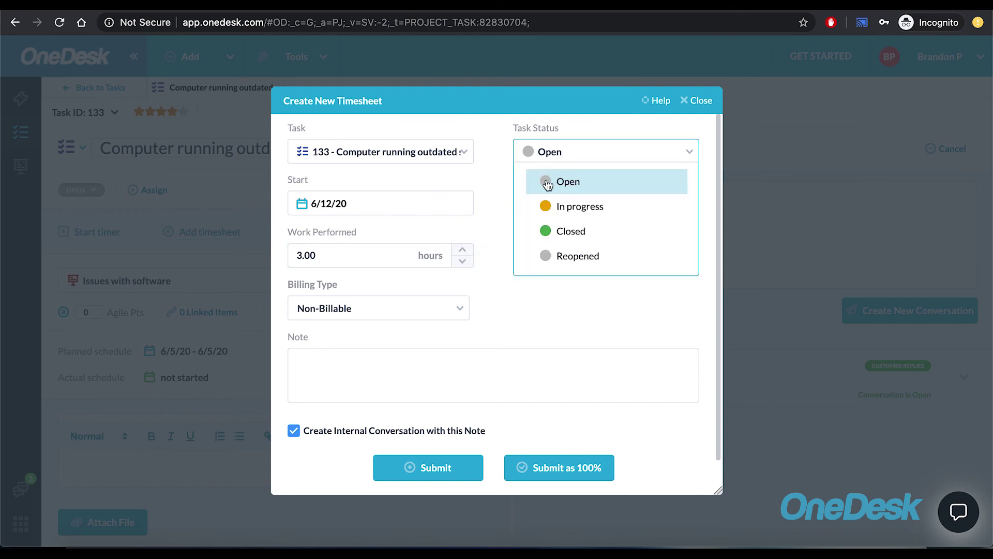
pyautogui.click(554, 213)
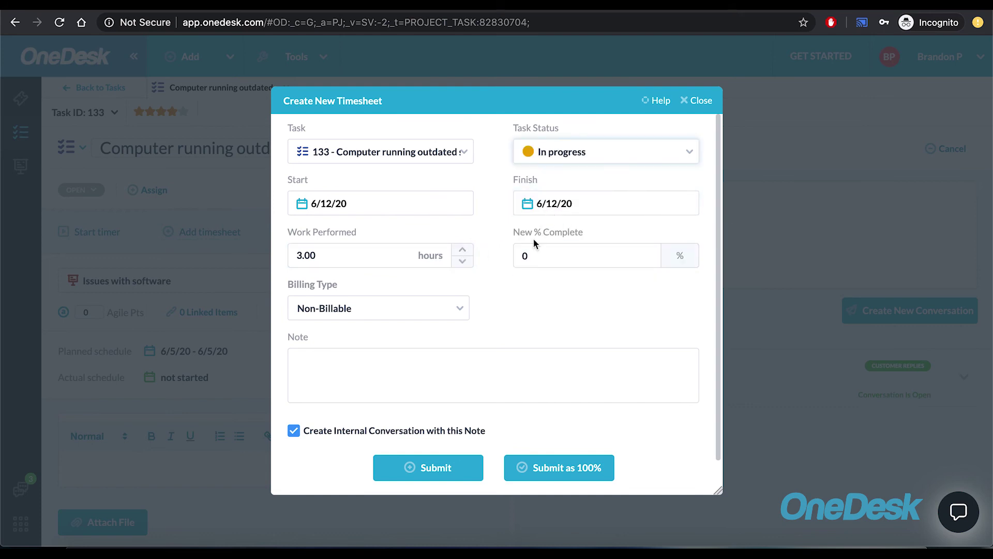
pyautogui.click(420, 310)
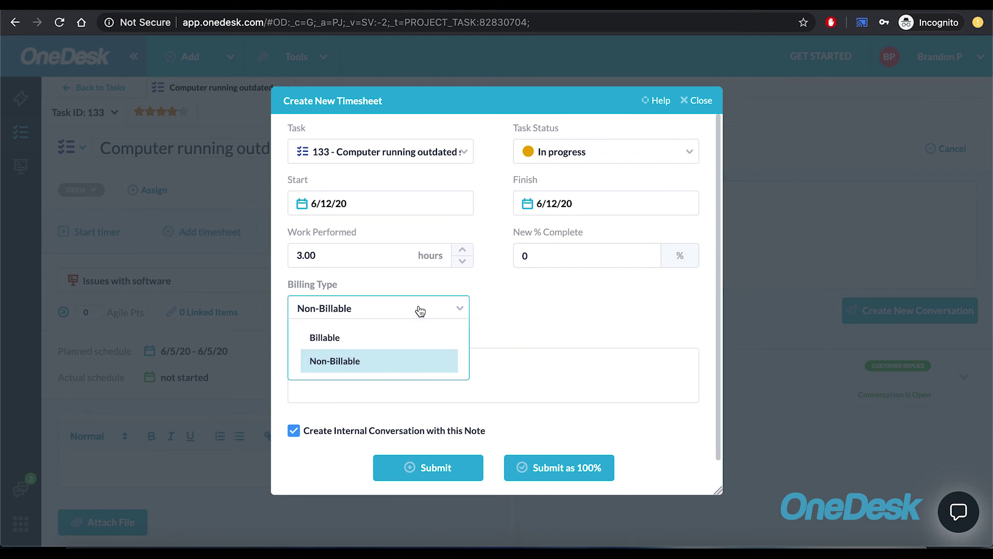
pyautogui.click(577, 297)
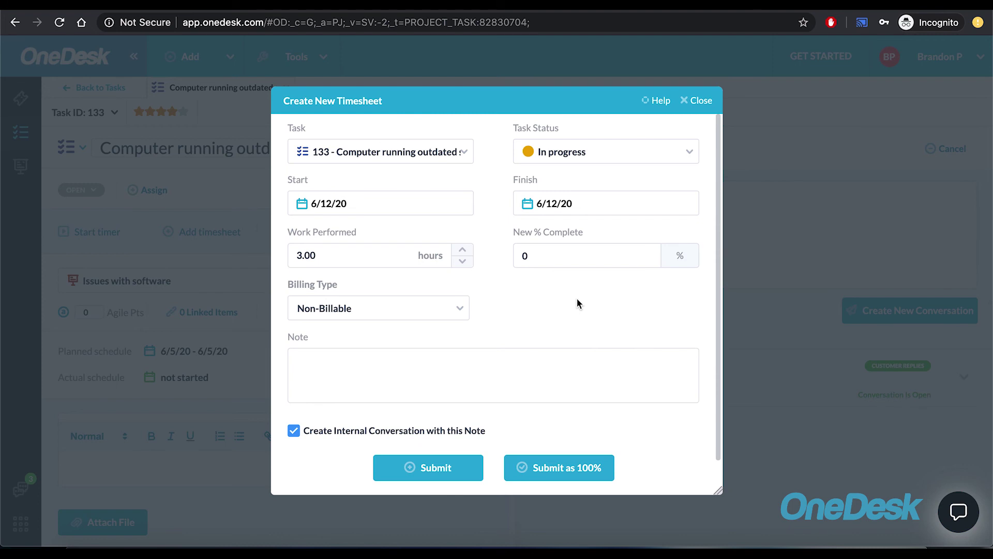
pyautogui.click(422, 472)
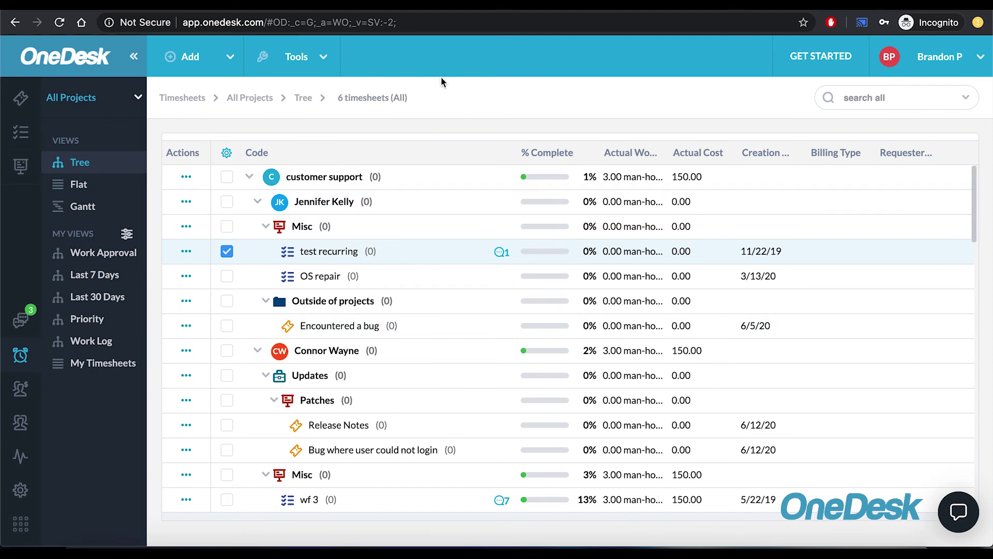
# Examine the timesheets' CSV export option and available columns, and the item types that can be created, including reports
pyautogui.click(293, 56)
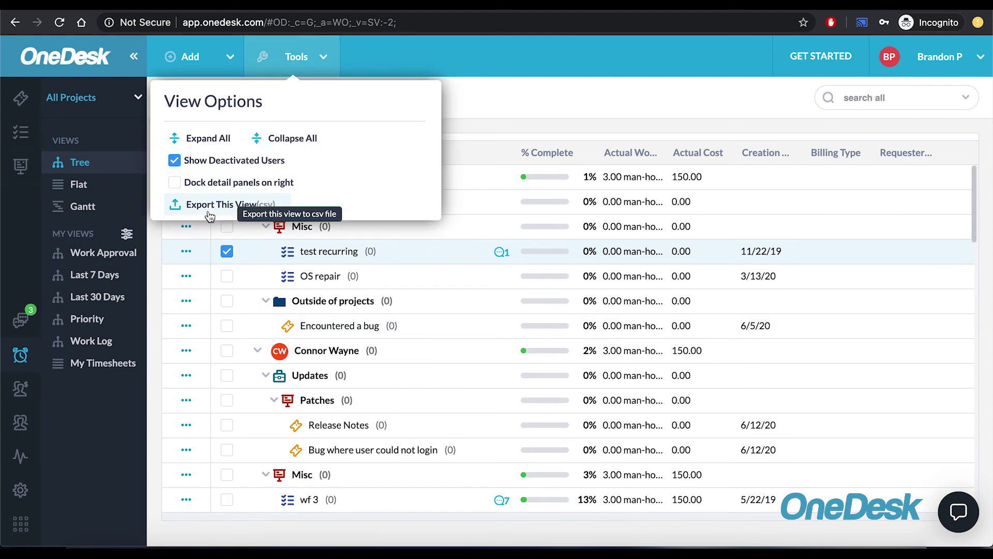
pyautogui.click(492, 93)
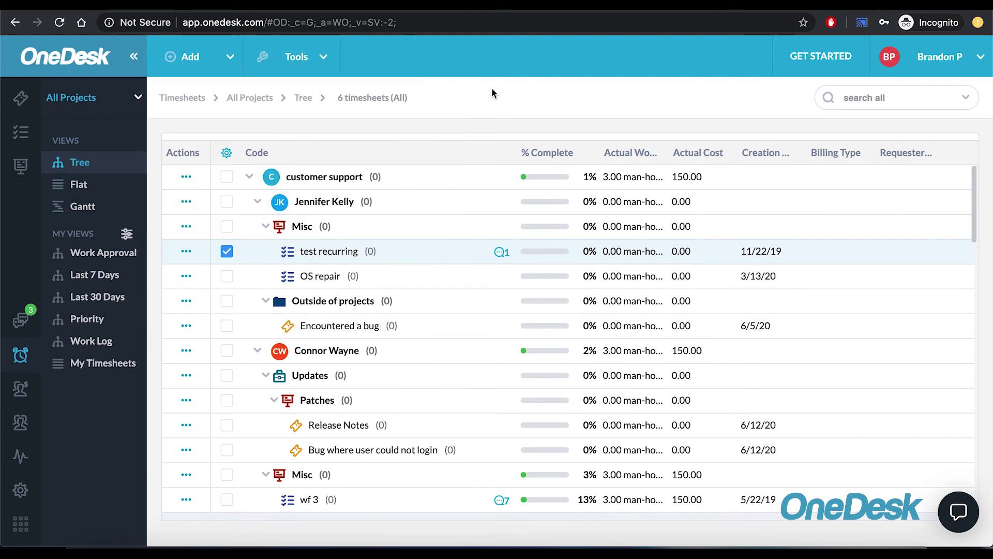
pyautogui.click(226, 152)
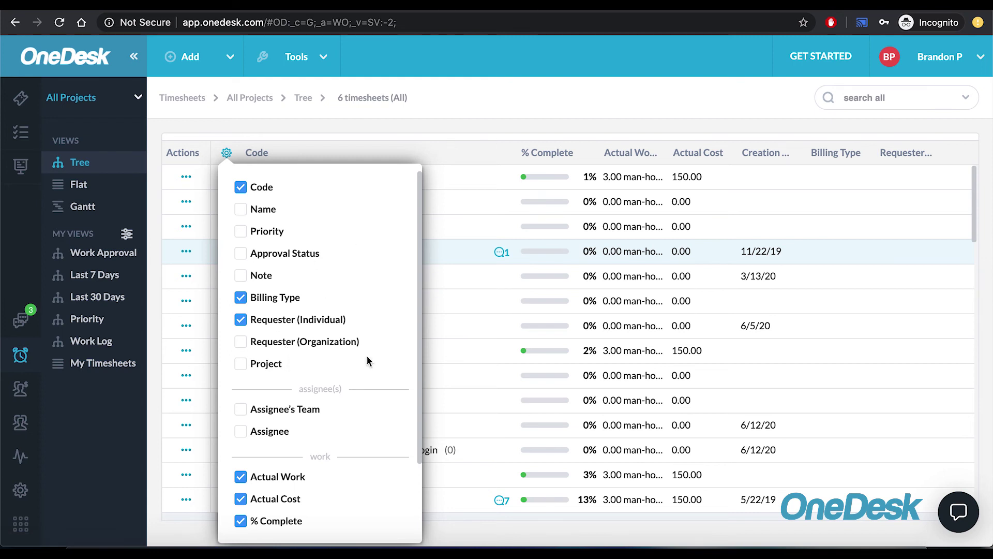
pyautogui.click(482, 137)
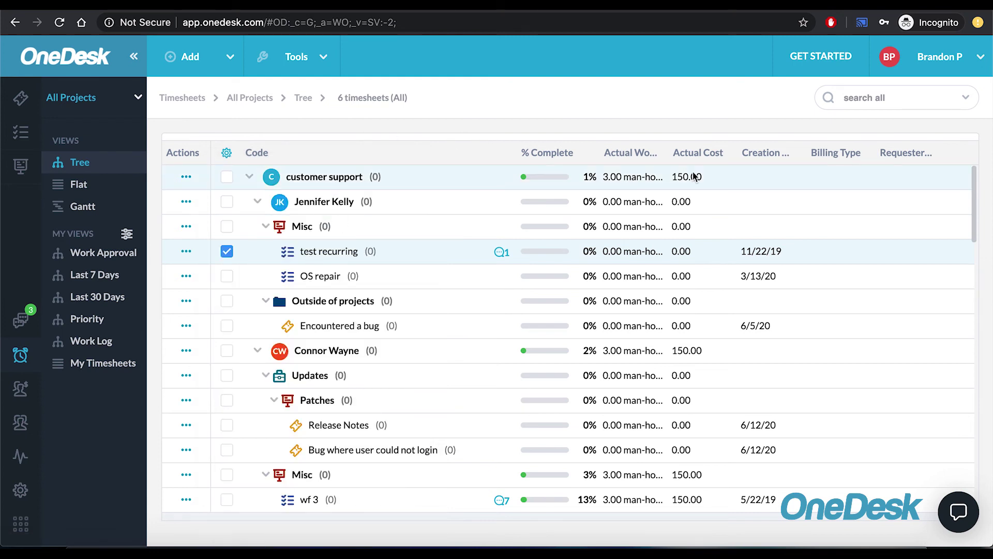
pyautogui.click(311, 65)
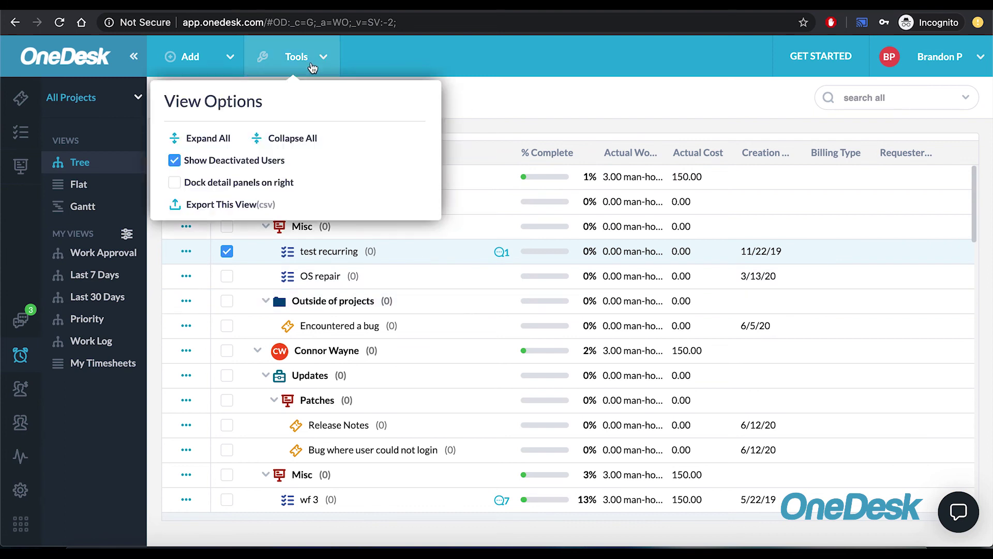
pyautogui.click(555, 133)
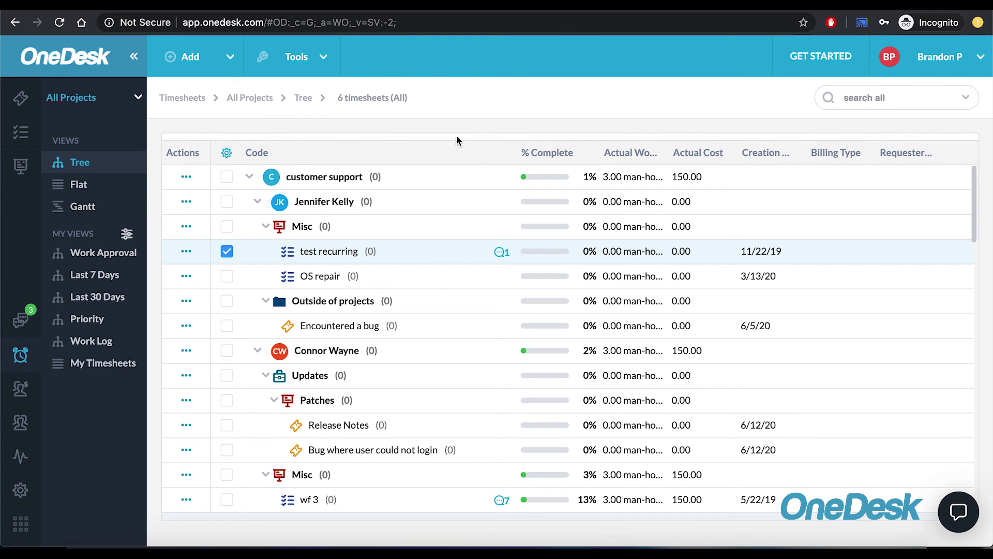
pyautogui.click(231, 56)
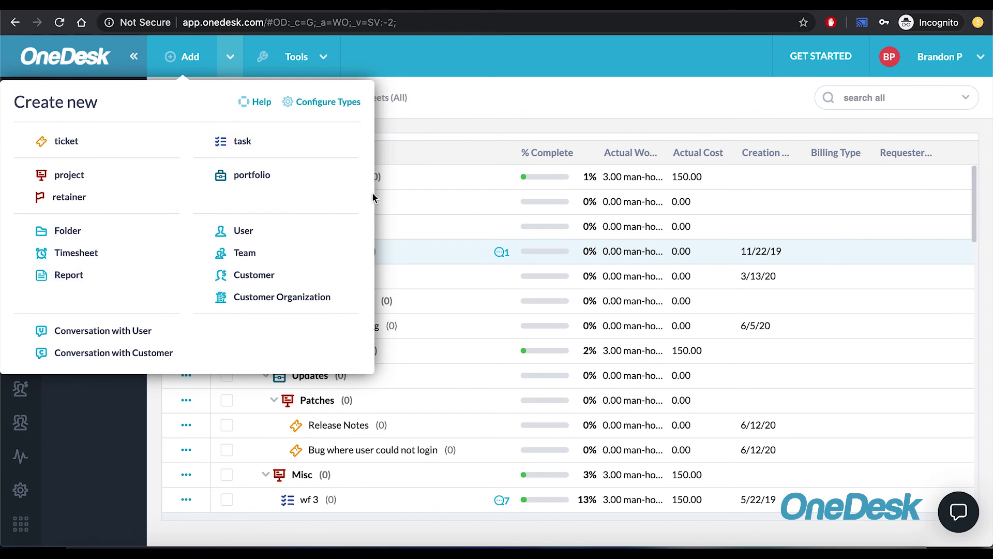
pyautogui.click(519, 150)
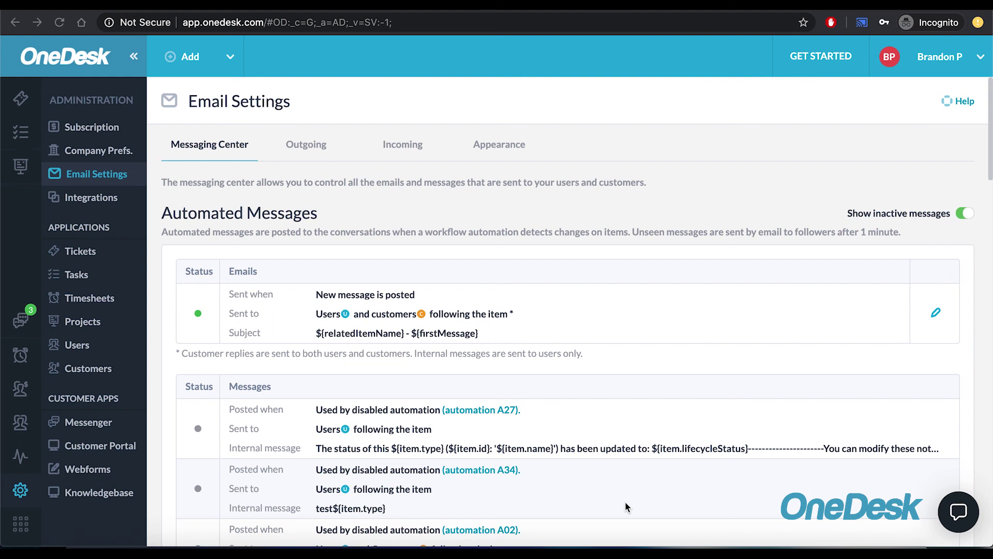
# Examine the Customer Apps list, the available third-party integrations and the Single Sign On settings in the administration area
pyautogui.click(110, 397)
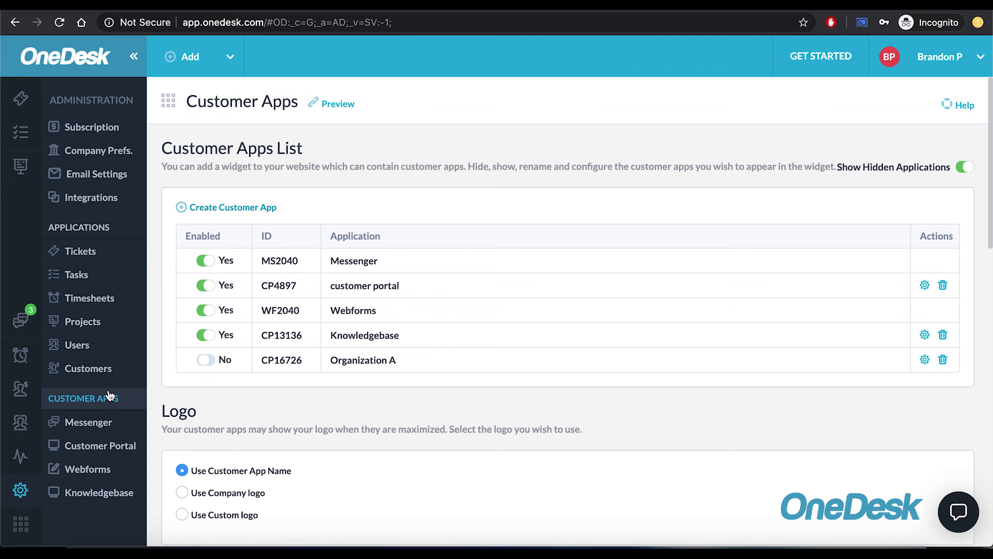
pyautogui.click(93, 206)
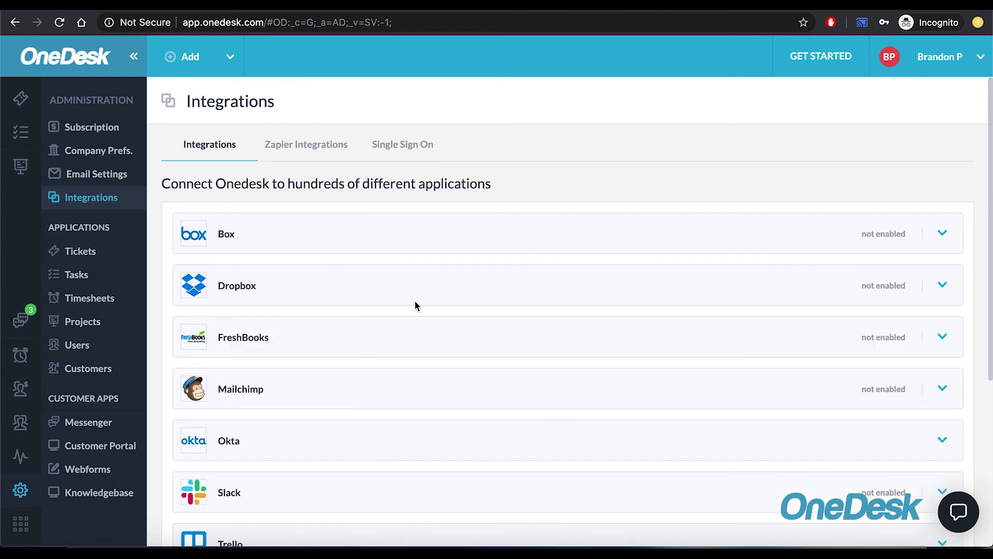
pyautogui.scroll(-2, 348, 240)
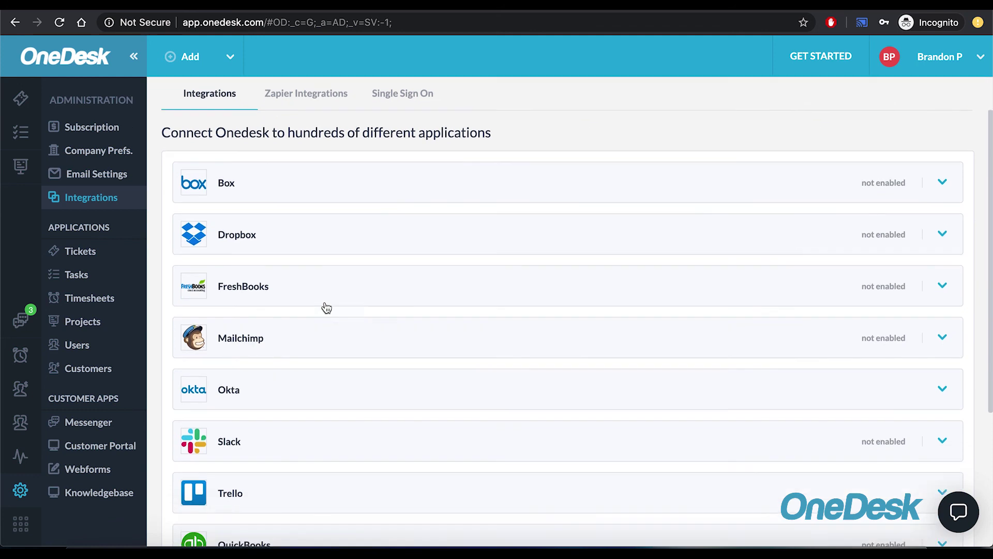
pyautogui.scroll(-1, 326, 308)
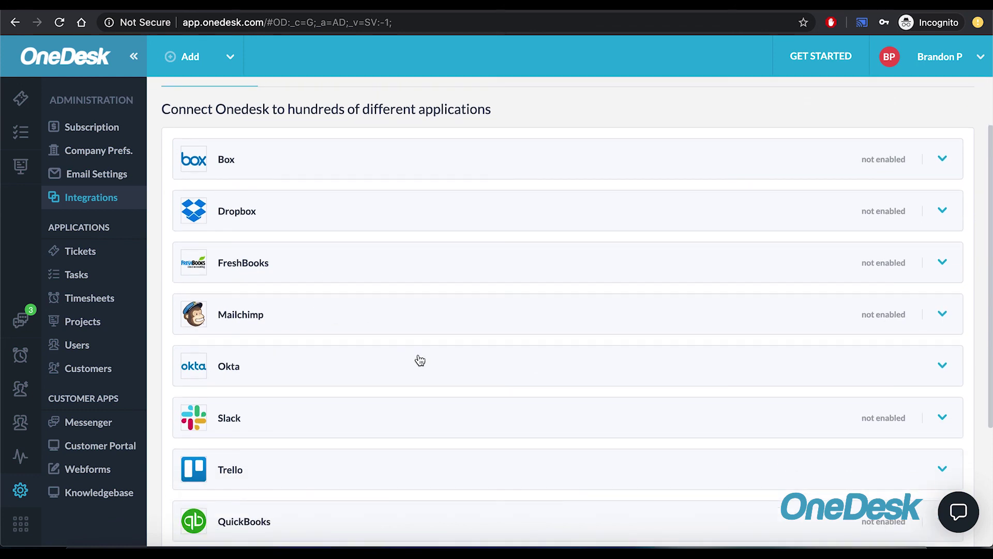
pyautogui.scroll(-2, 420, 361)
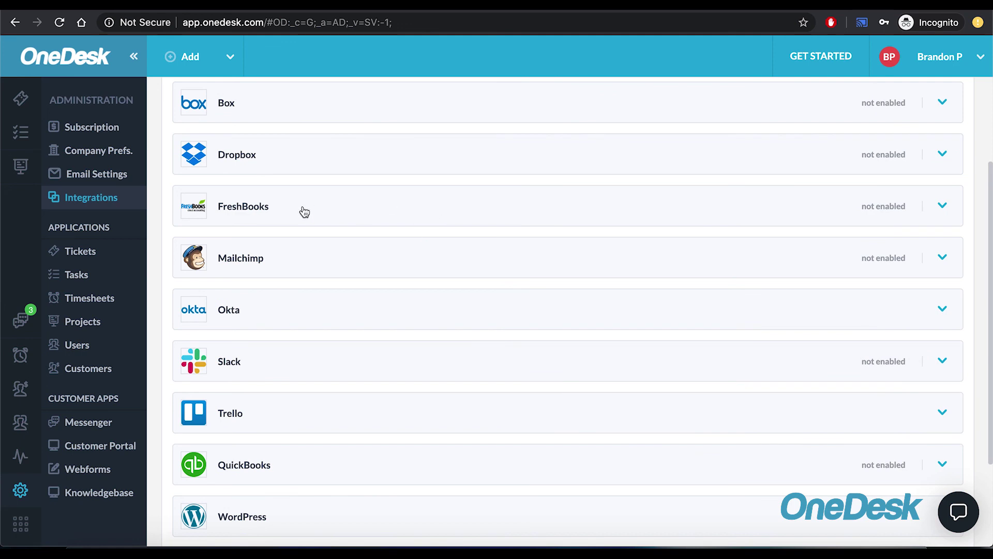
pyautogui.scroll(4, 323, 475)
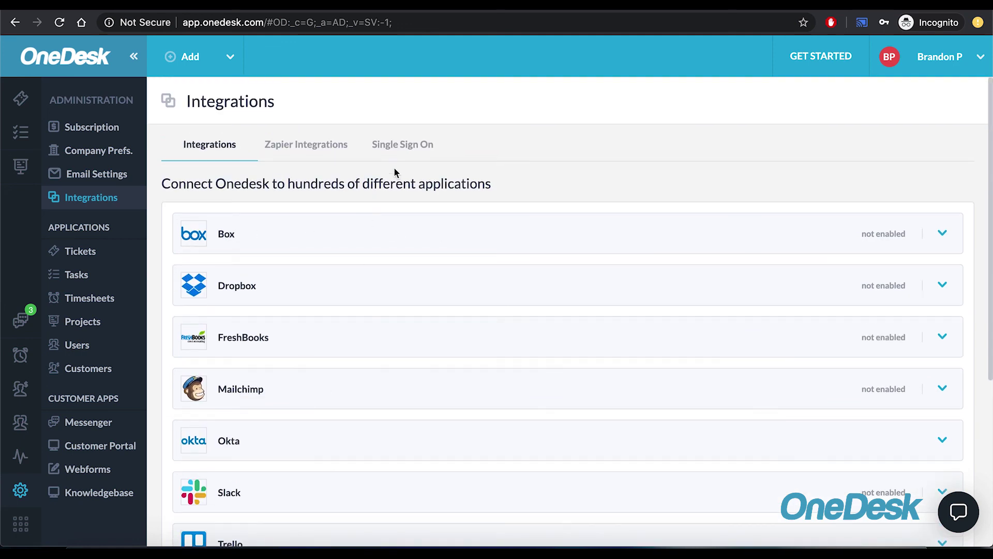
pyautogui.click(409, 151)
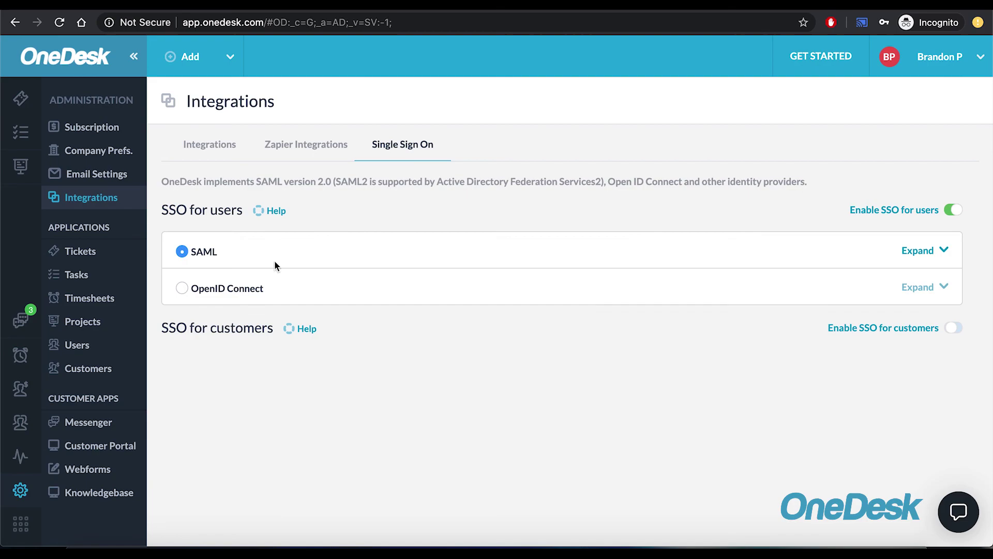